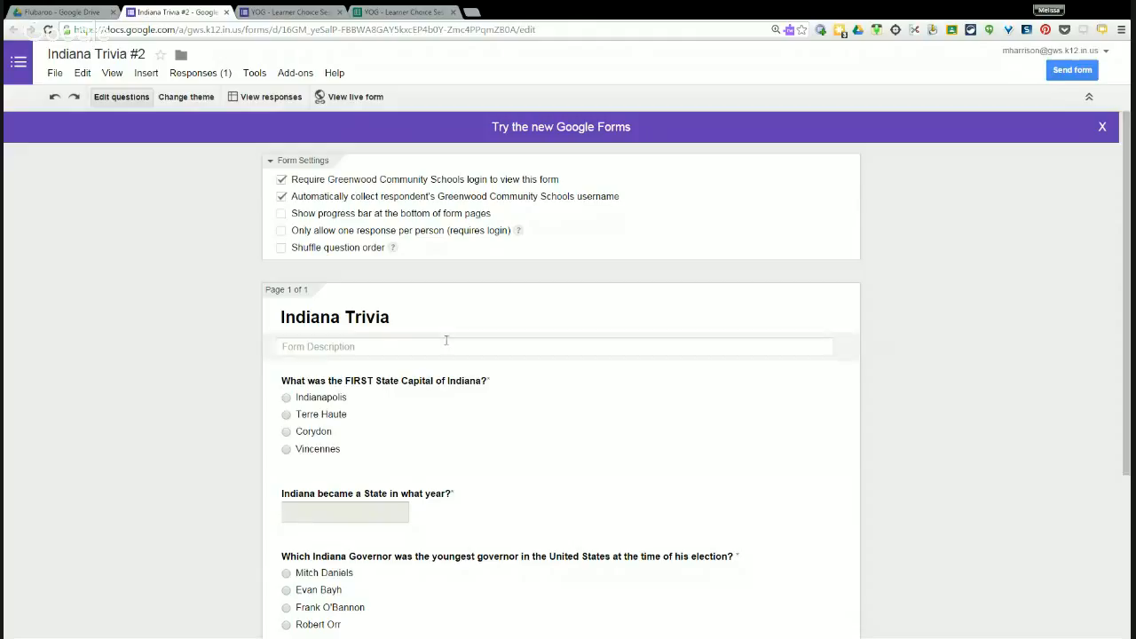
{"action": "left_click_drag", "start_coordinate": [401, 318], "coordinate": [279, 317]}
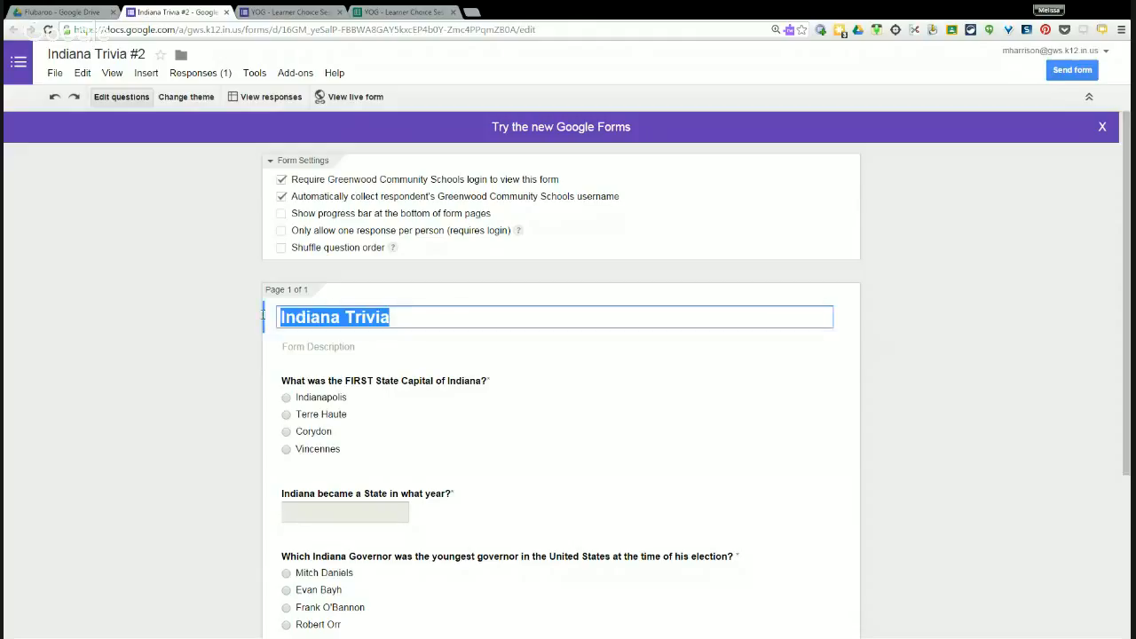
{"action": "left_click", "coordinate": [317, 347]}
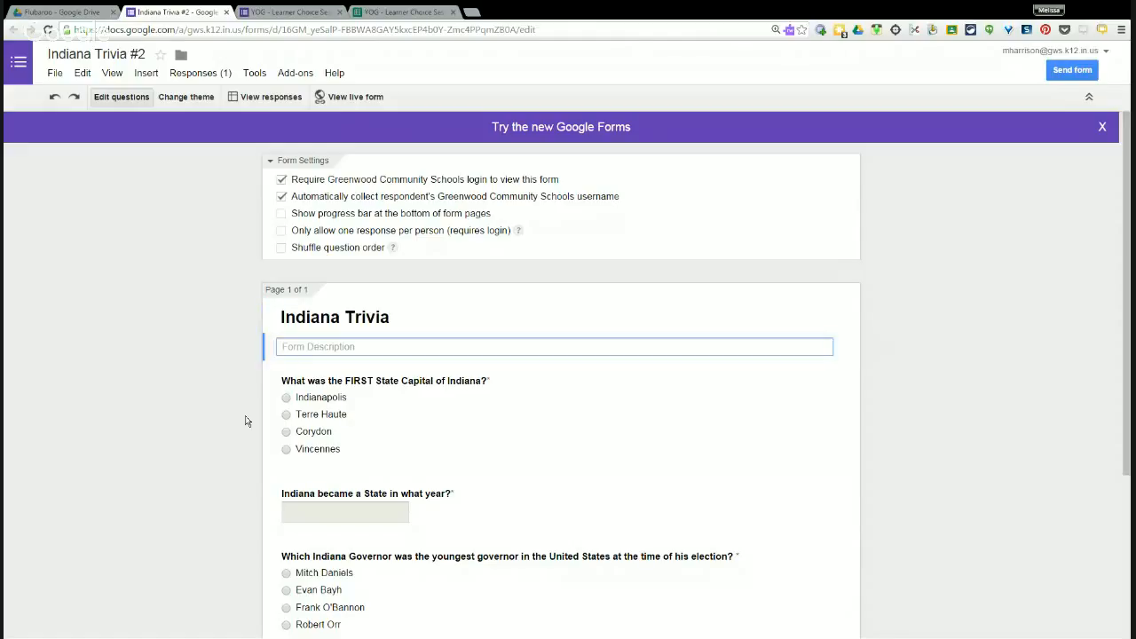
{"action": "left_click", "coordinate": [213, 405]}
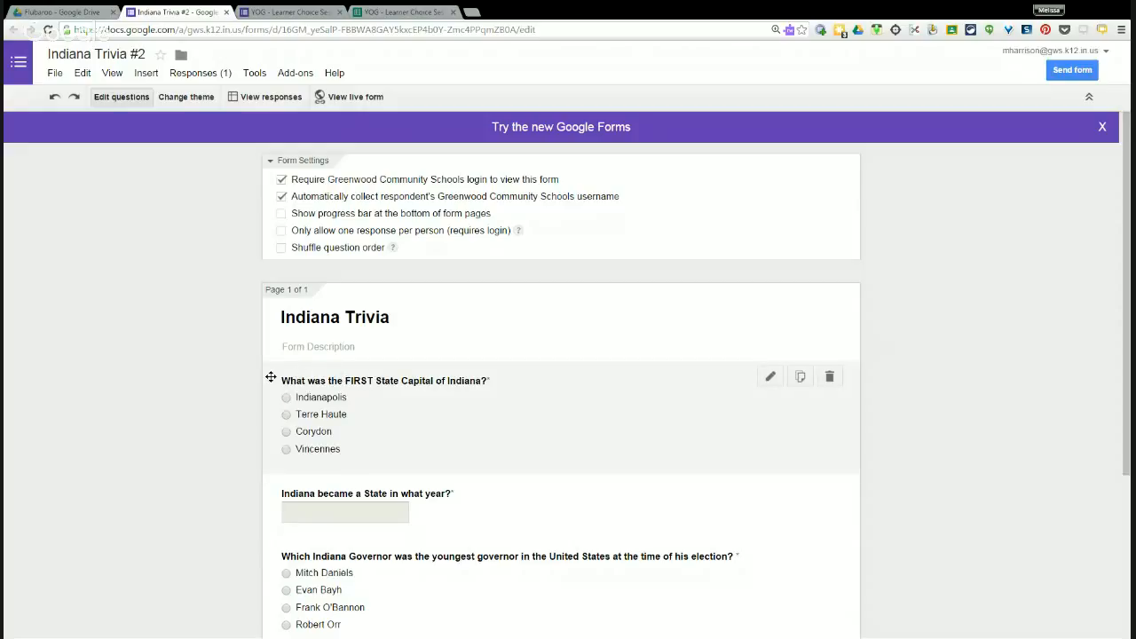
{"action": "left_click", "coordinate": [770, 378]}
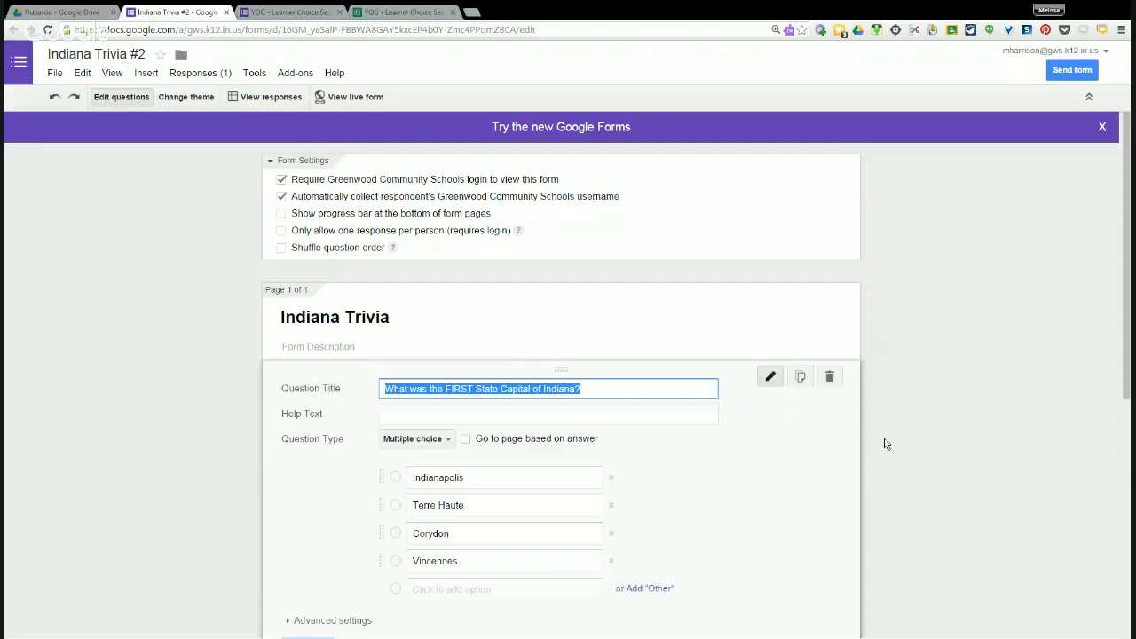
{"action": "scroll", "coordinate": [923, 374], "scroll_direction": "down", "scroll_amount": 1}
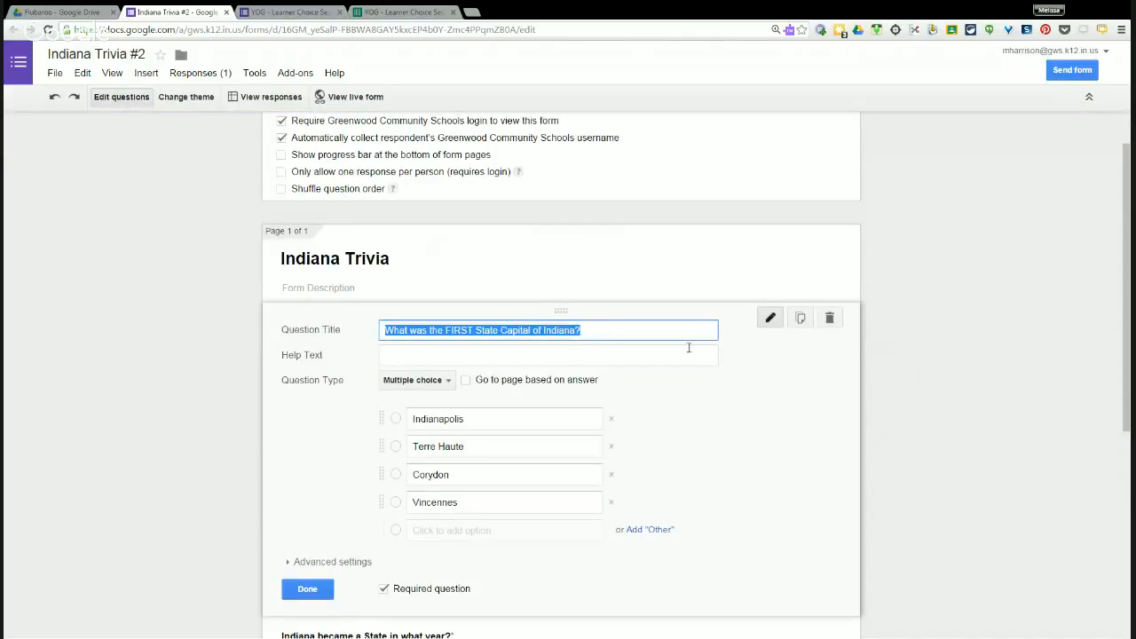
{"action": "left_click", "coordinate": [448, 383]}
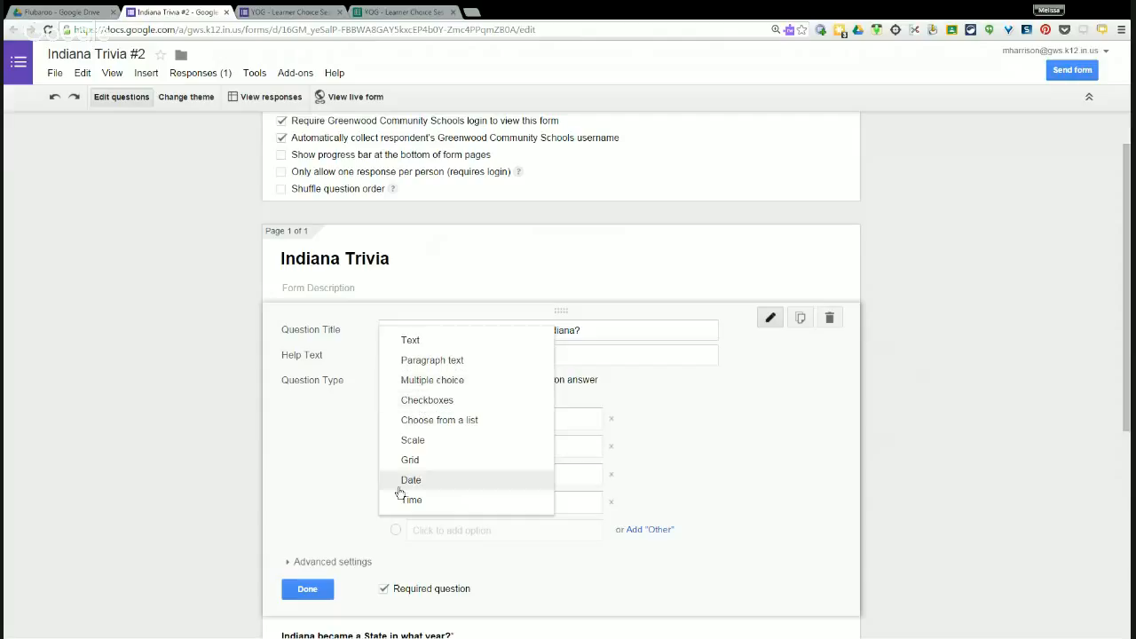
{"action": "left_click", "coordinate": [420, 381]}
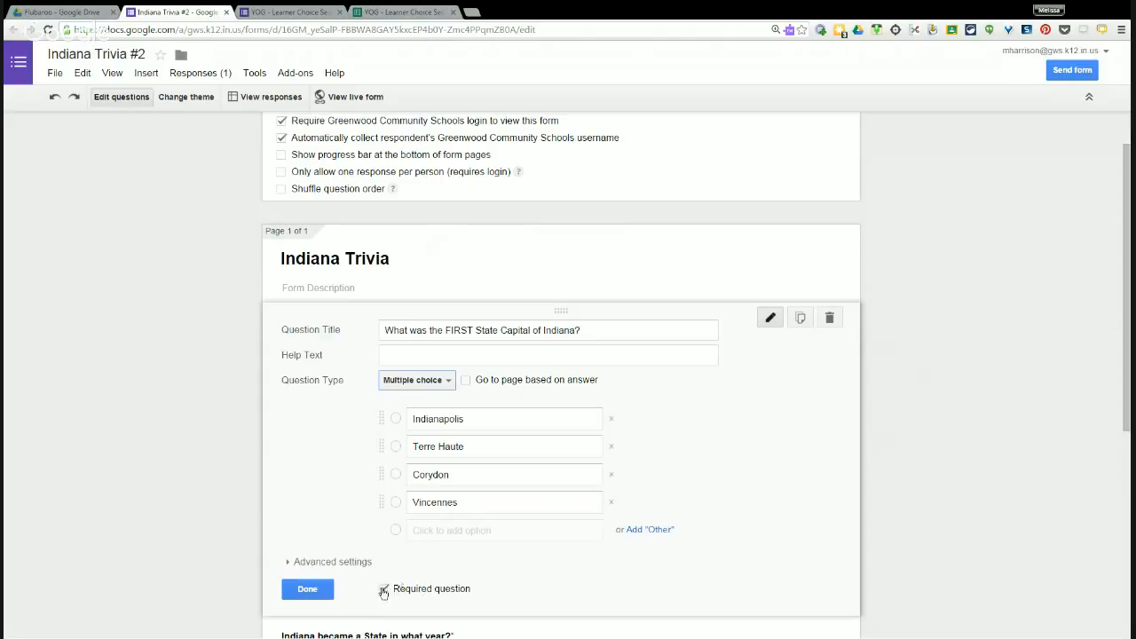
{"action": "left_click", "coordinate": [307, 590]}
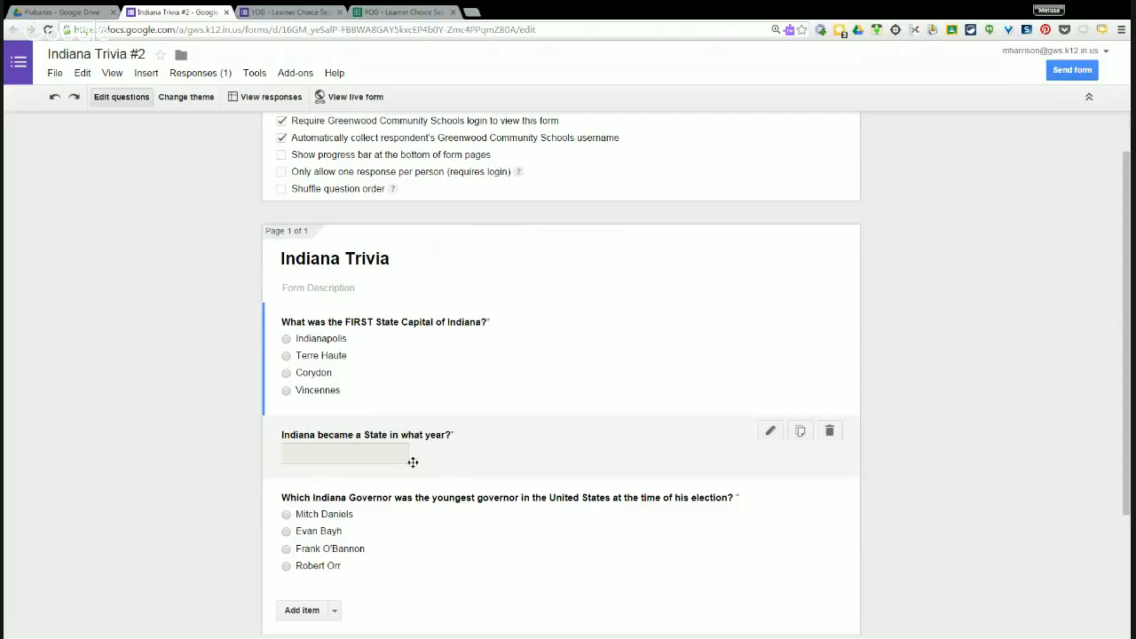
{"action": "left_click", "coordinate": [769, 433]}
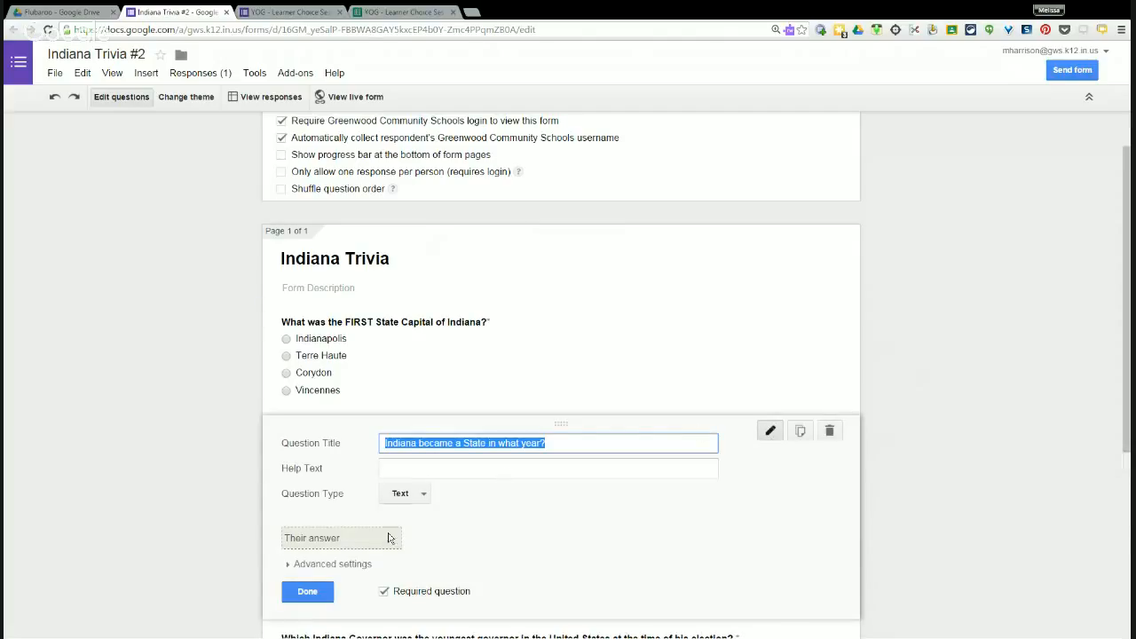
{"action": "left_click", "coordinate": [423, 496]}
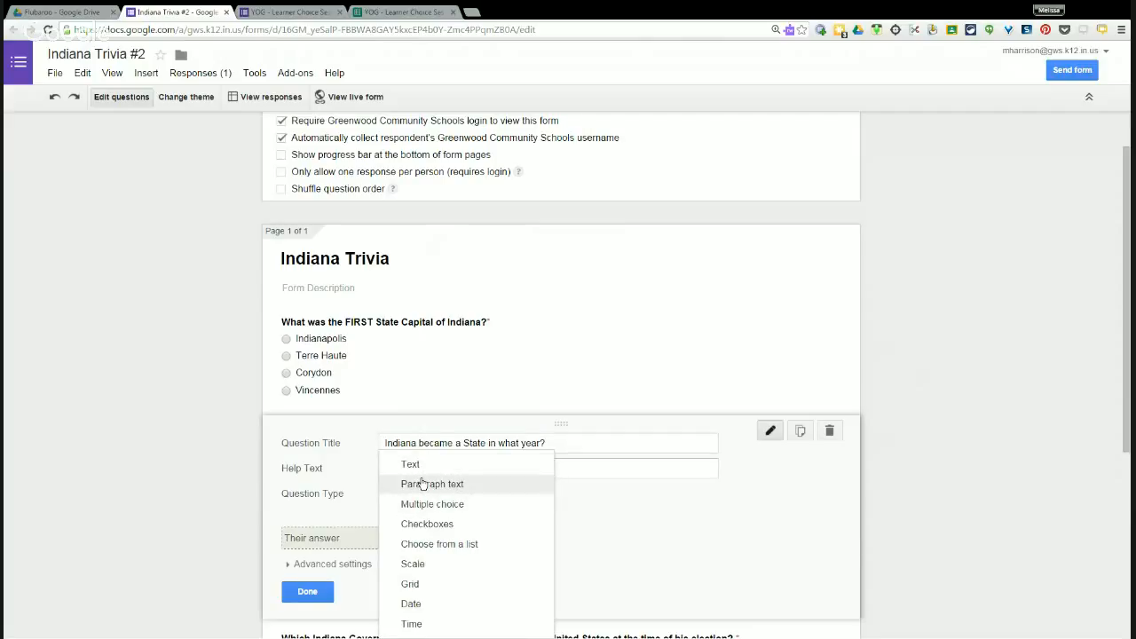
{"action": "left_click", "coordinate": [613, 507]}
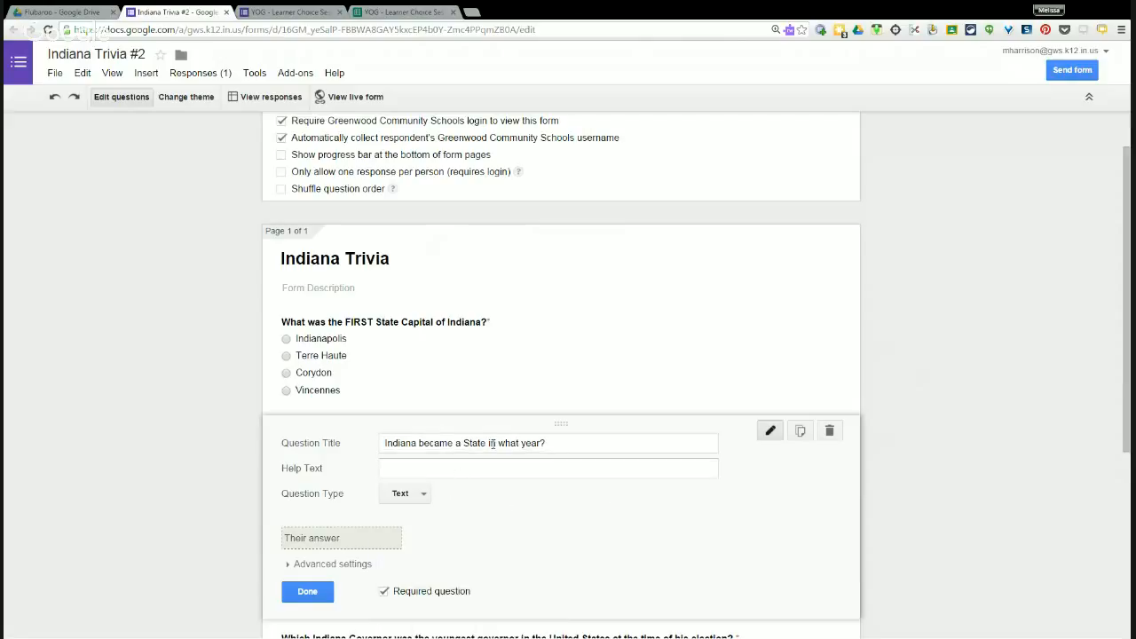
{"action": "left_click", "coordinate": [318, 599]}
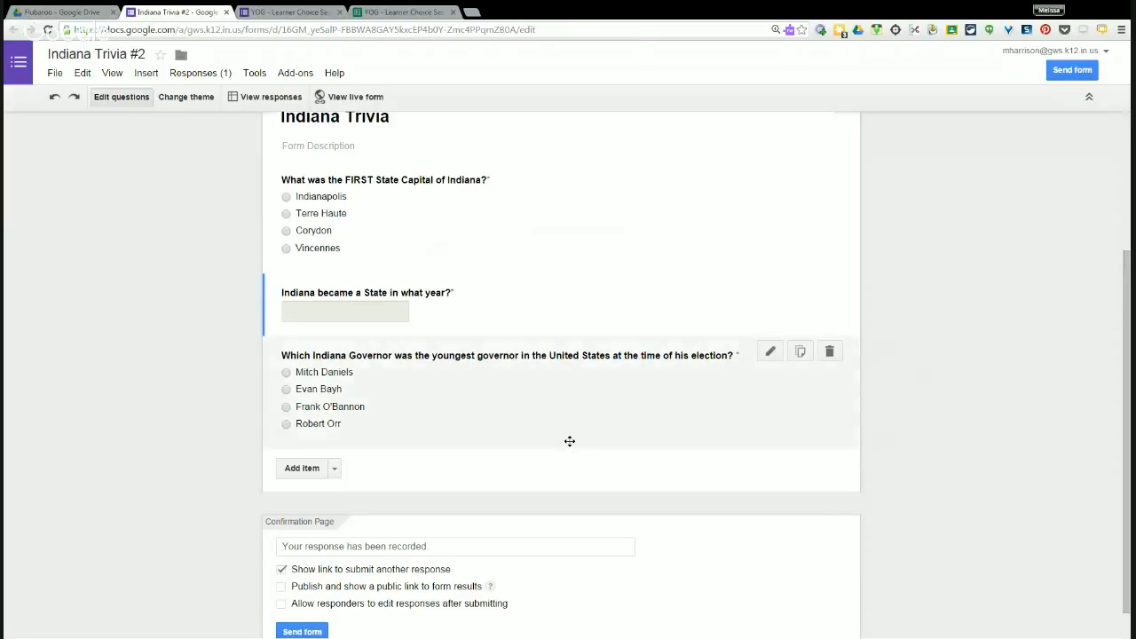
{"action": "scroll", "coordinate": [594, 430], "scroll_direction": "down", "scroll_amount": 1}
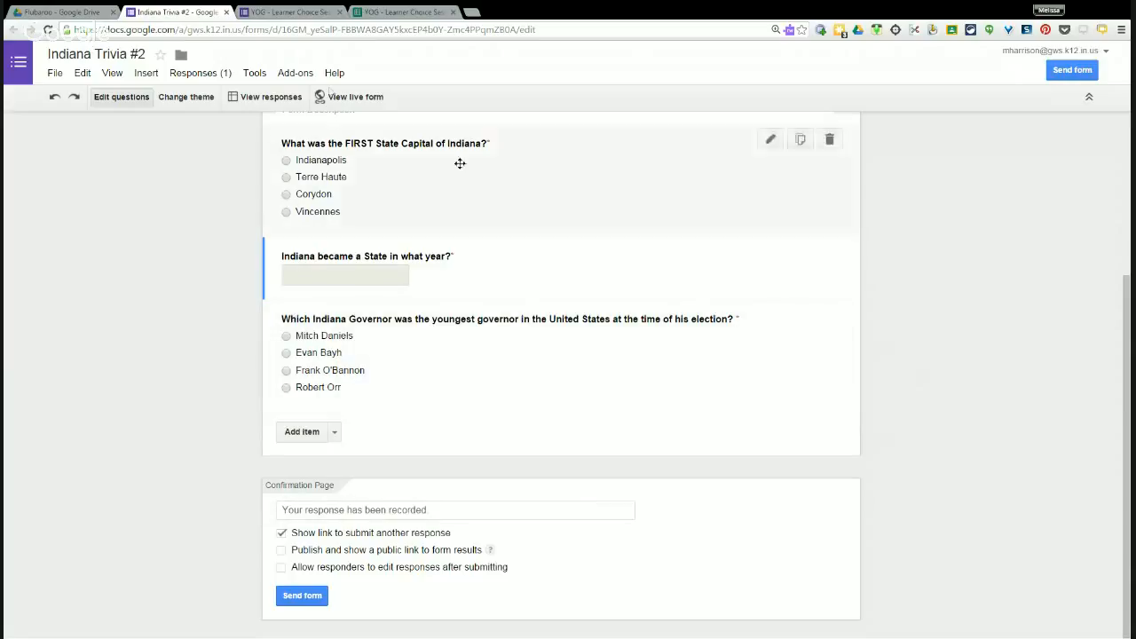
Submit a live-form test response answering Corydon, 1816 and Evan Bayh, then return to Drive.
{"action": "left_click", "coordinate": [357, 100]}
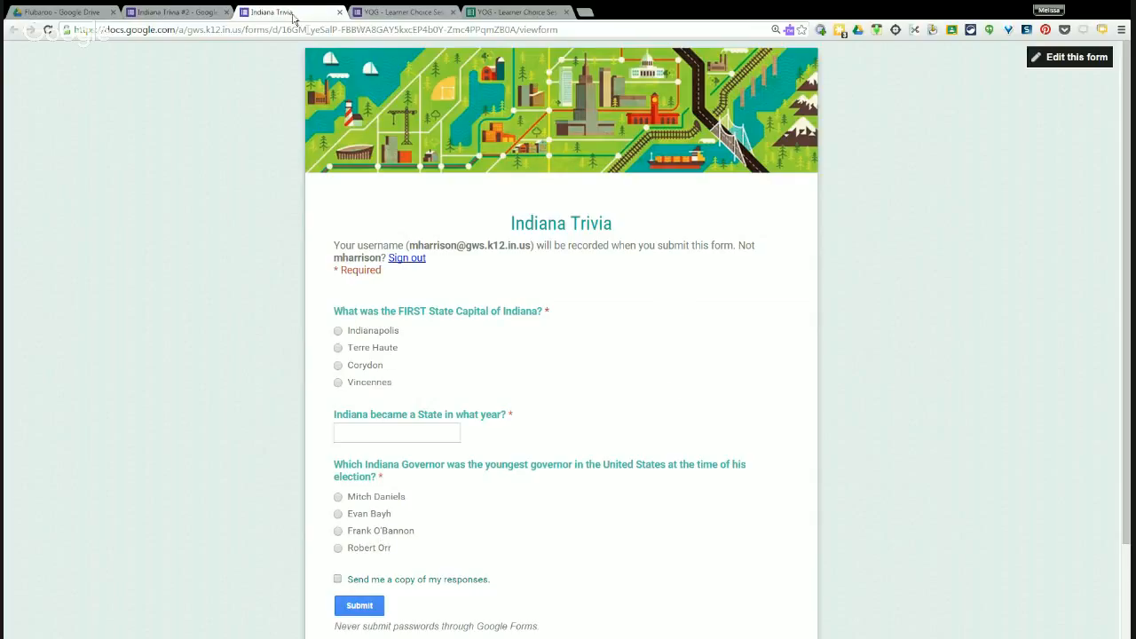
{"action": "left_click", "coordinate": [338, 364]}
{"action": "left_click", "coordinate": [362, 435]}
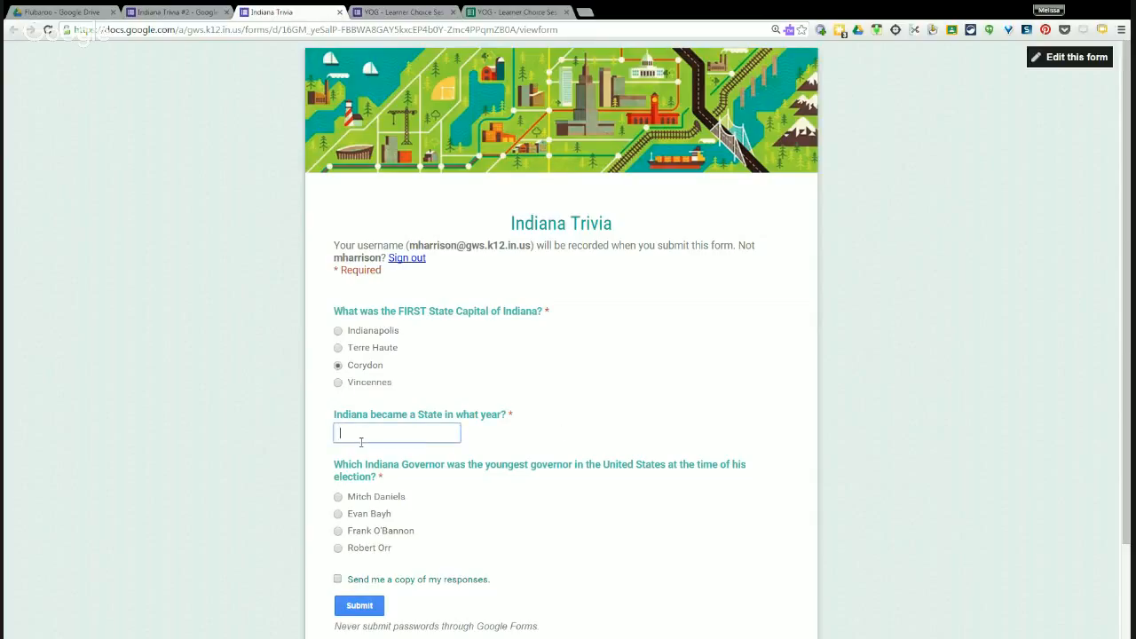
{"action": "type", "text": "1816"}
{"action": "left_click", "coordinate": [339, 514]}
{"action": "left_click", "coordinate": [363, 609]}
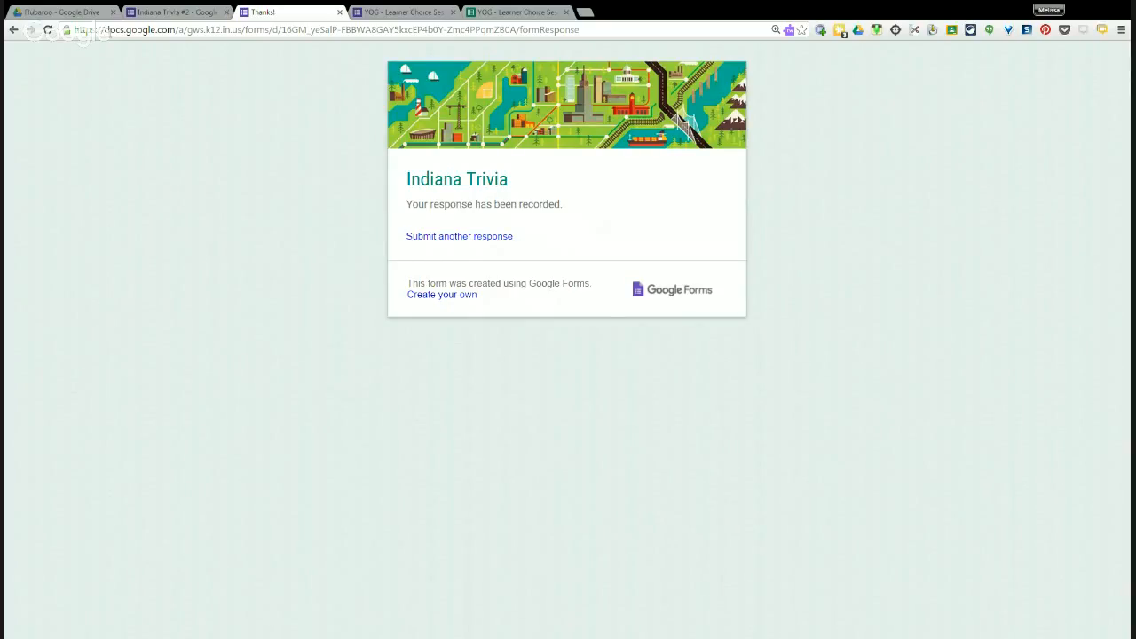
{"action": "left_click", "coordinate": [64, 12]}
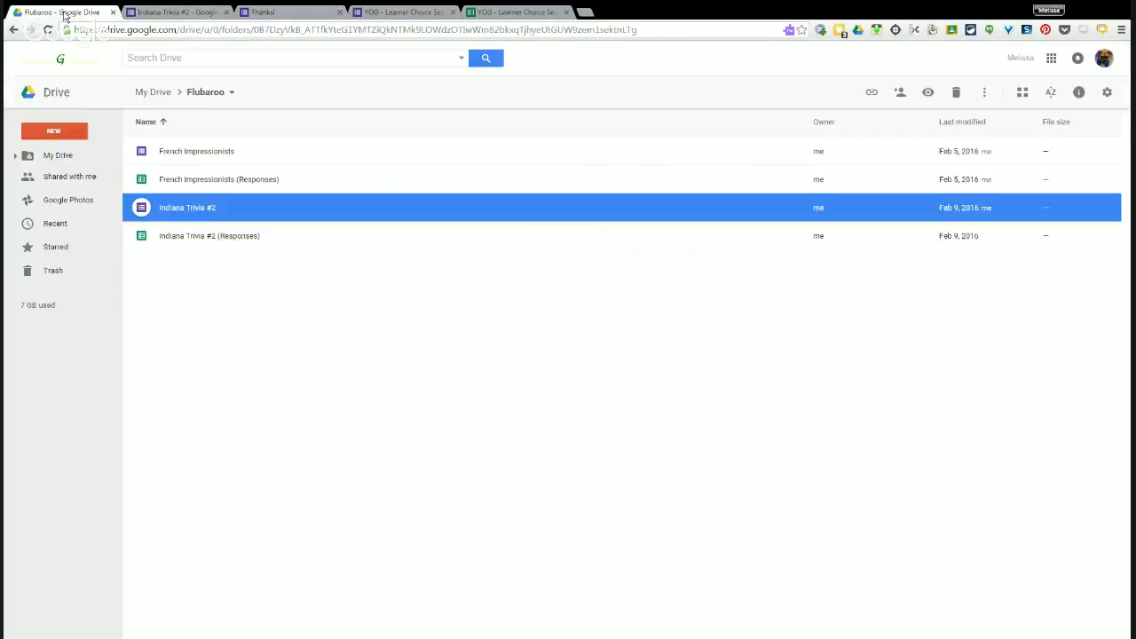
Open the Indiana Trivia #2 (Responses) spreadsheet from the Flubaroo Drive folder.
{"action": "double_click", "coordinate": [197, 237]}
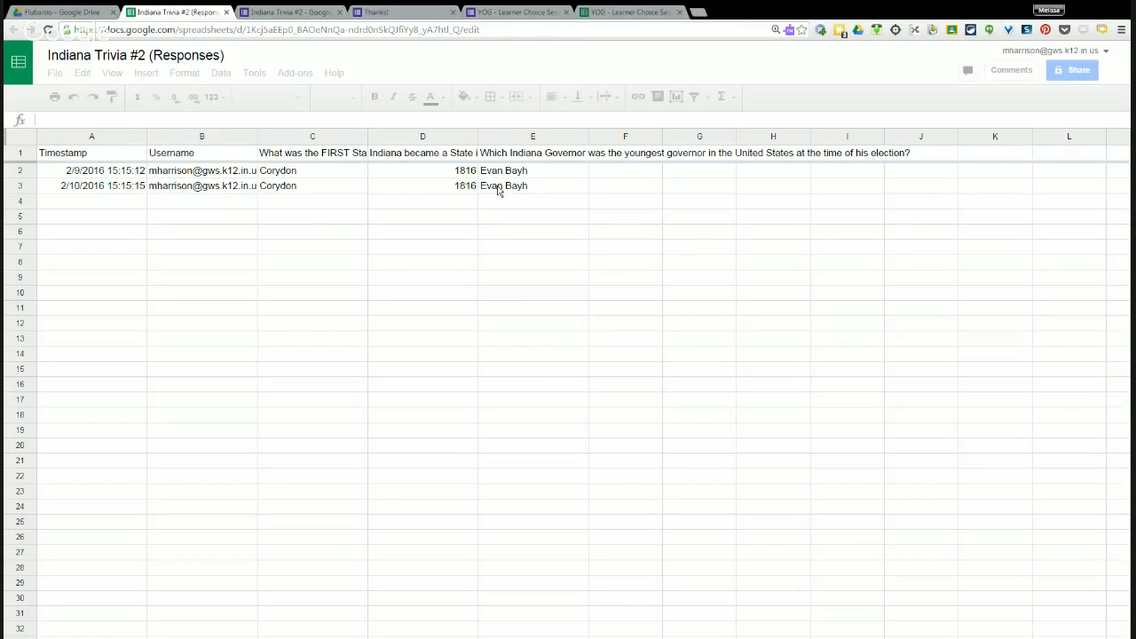
Select cell B3 and show the installed add-ons list, including Flubaroo.
{"action": "left_click", "coordinate": [195, 190]}
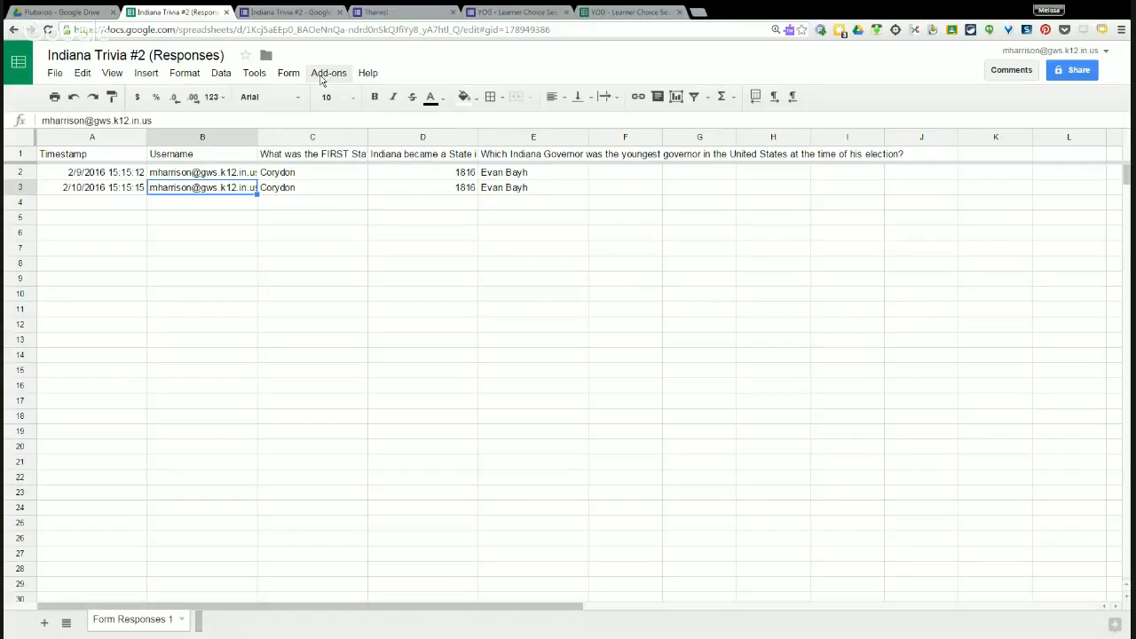
{"action": "left_click", "coordinate": [321, 77]}
{"action": "mouse_move", "coordinate": [340, 142]}
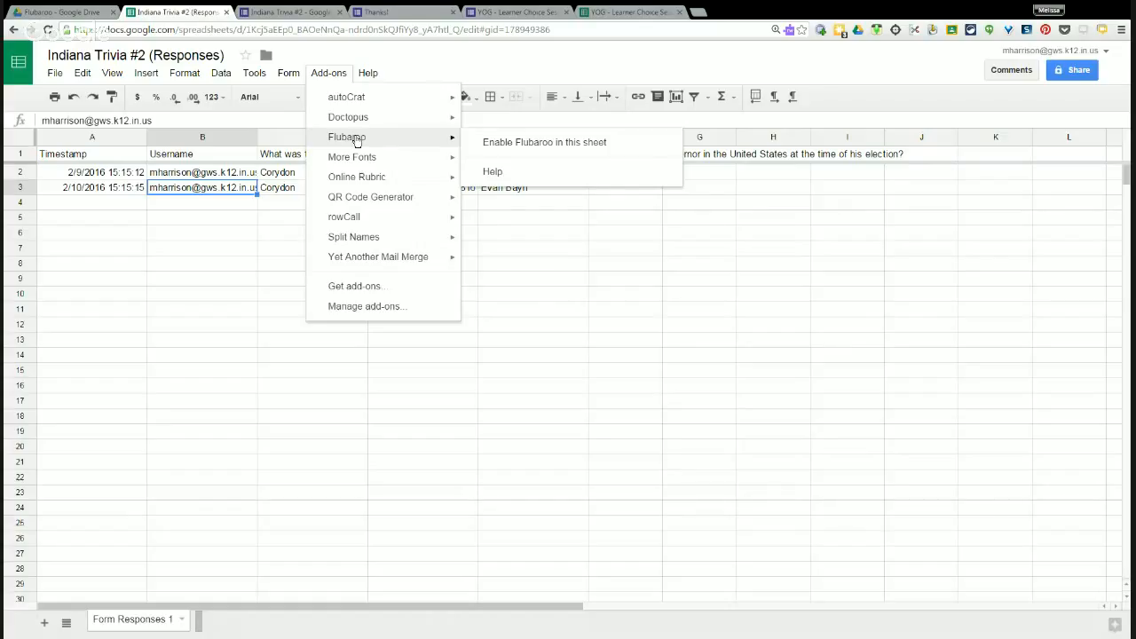
{"action": "left_click", "coordinate": [374, 288]}
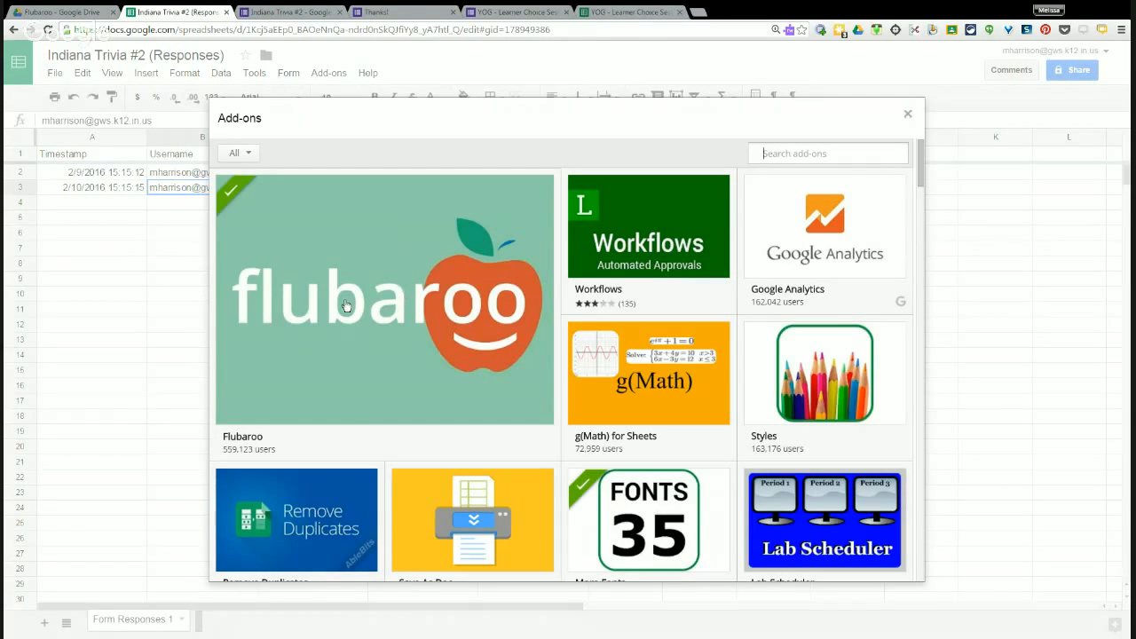
{"action": "mouse_move", "coordinate": [351, 319]}
{"action": "mouse_move", "coordinate": [385, 345]}
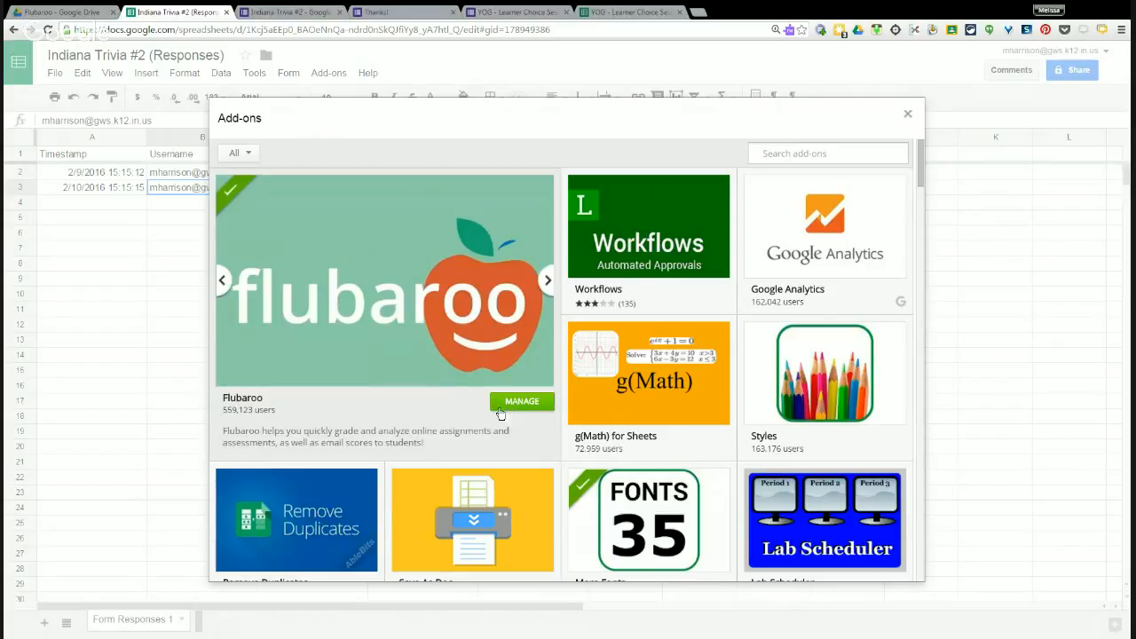
{"action": "mouse_move", "coordinate": [355, 542]}
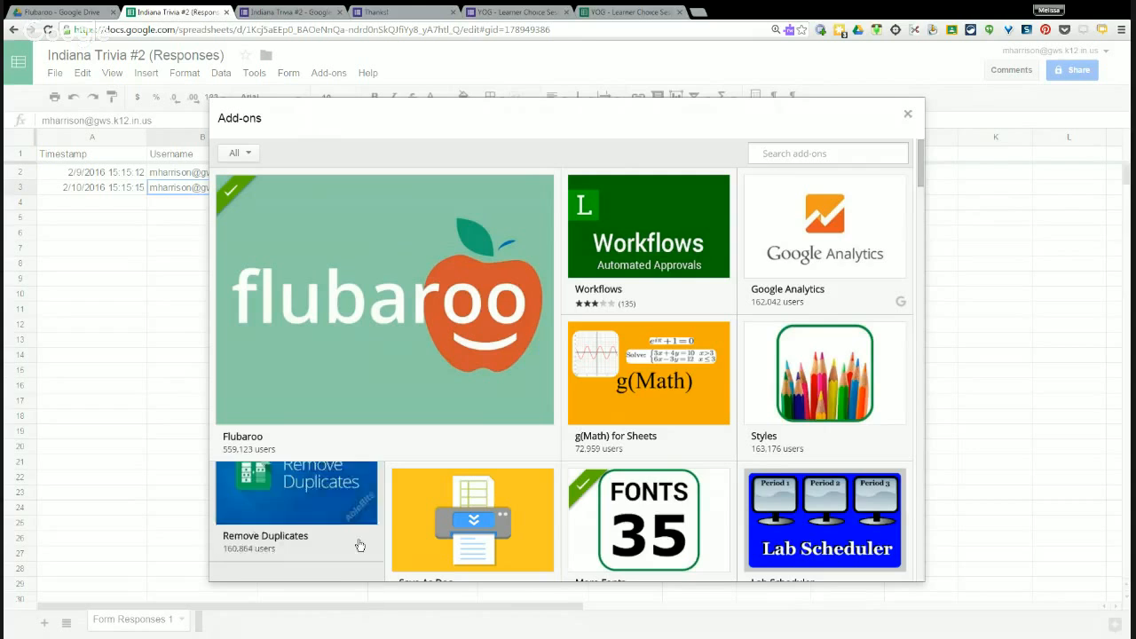
{"action": "scroll", "coordinate": [356, 541], "scroll_direction": "down", "scroll_amount": 2}
{"action": "mouse_move", "coordinate": [311, 372]}
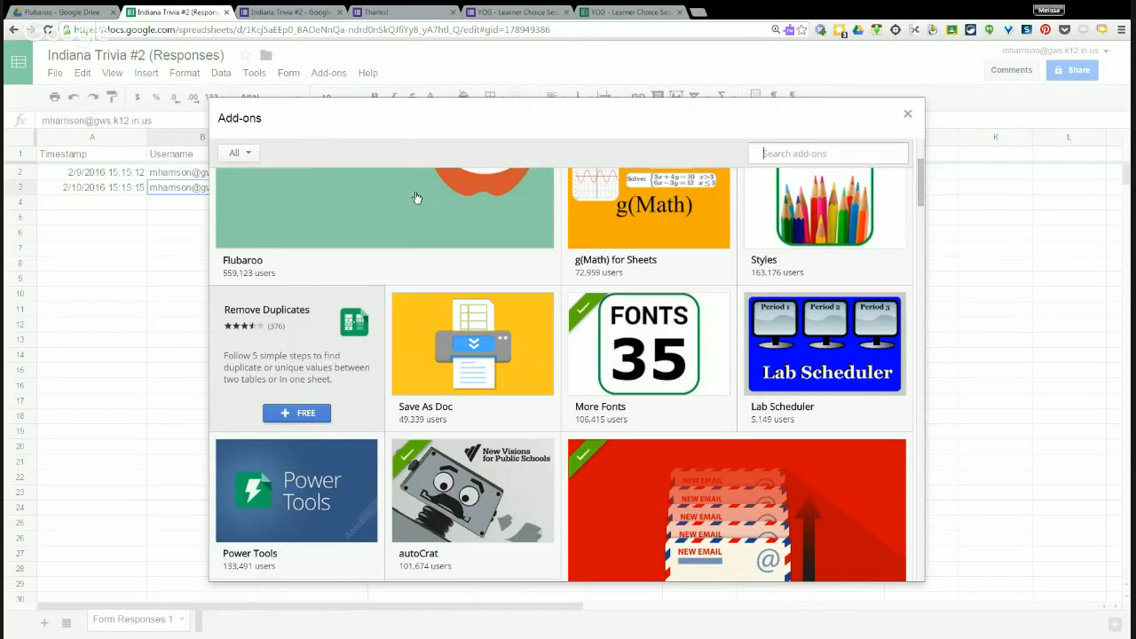
{"action": "scroll", "coordinate": [475, 223], "scroll_direction": "up", "scroll_amount": 2}
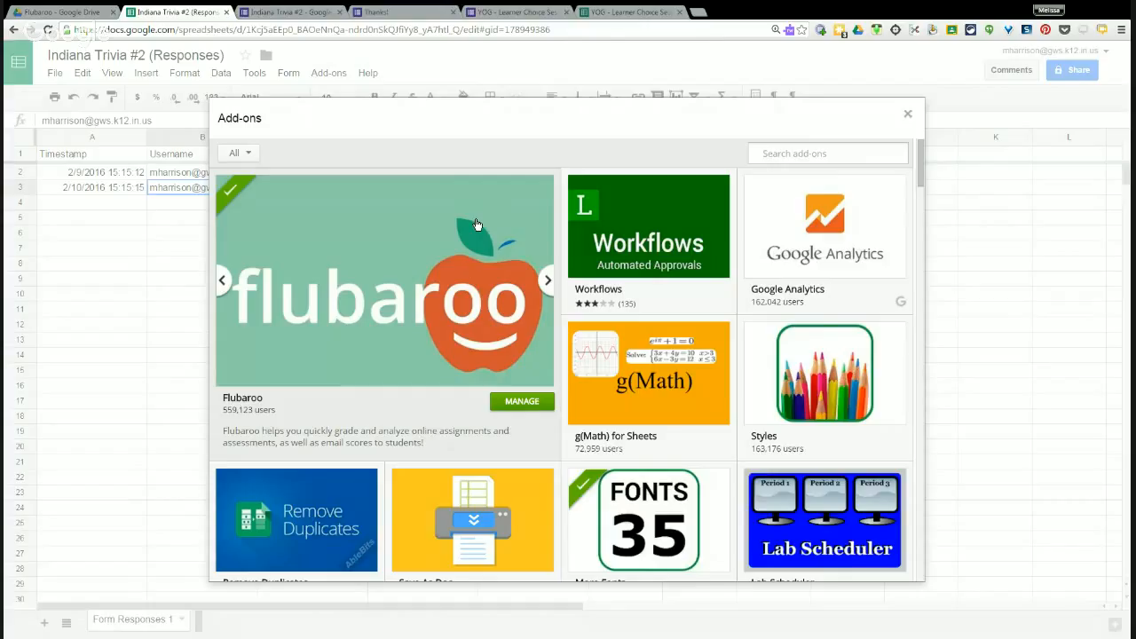
{"action": "left_click", "coordinate": [908, 116]}
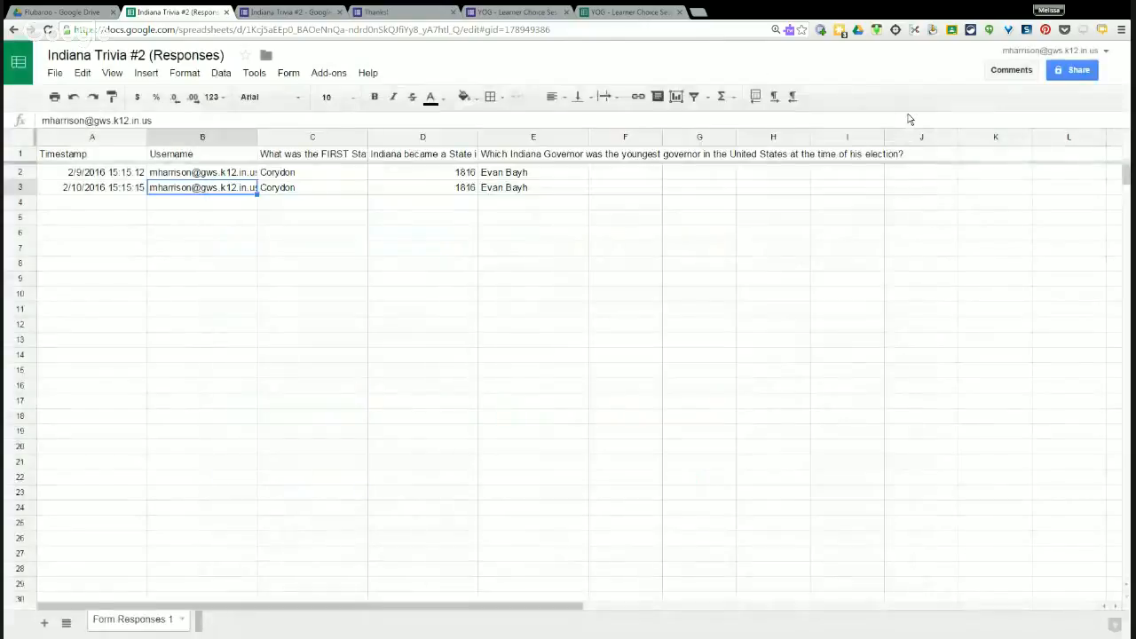
Enable Flubaroo for this responses sheet, acknowledge the confirmation, and return to the form editor.
{"action": "left_click", "coordinate": [328, 75]}
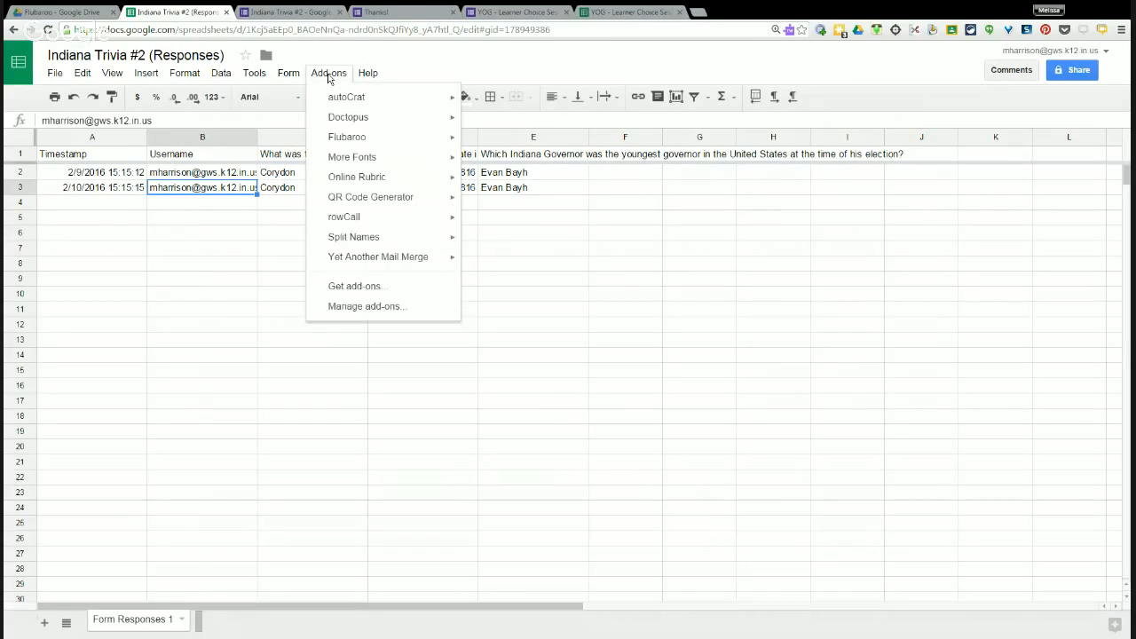
{"action": "mouse_move", "coordinate": [337, 142]}
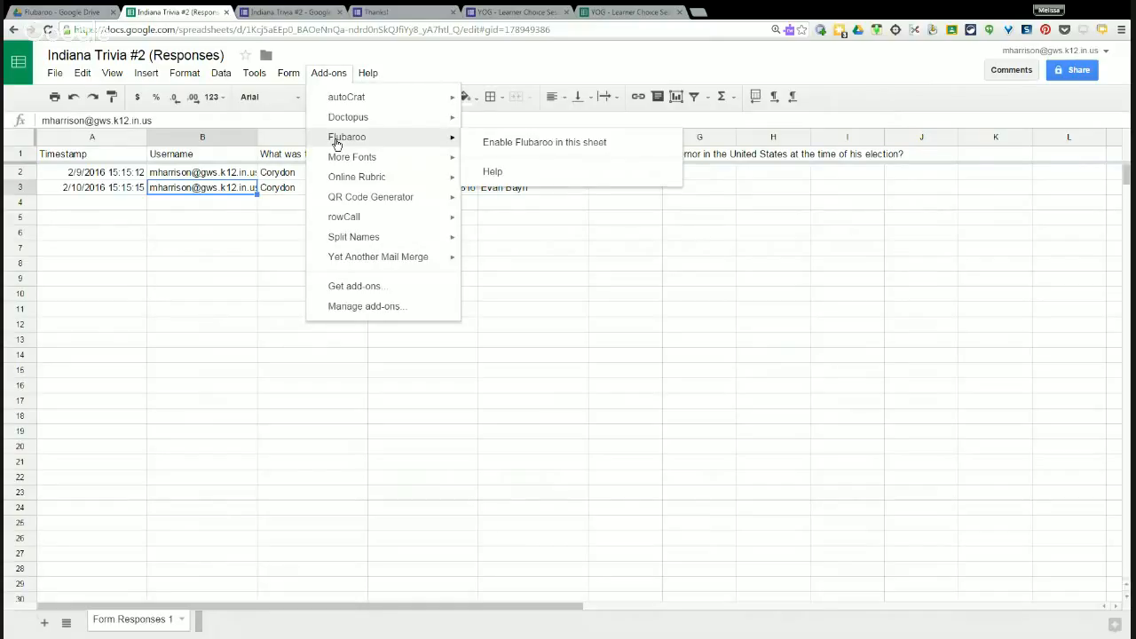
{"action": "left_click", "coordinate": [524, 143]}
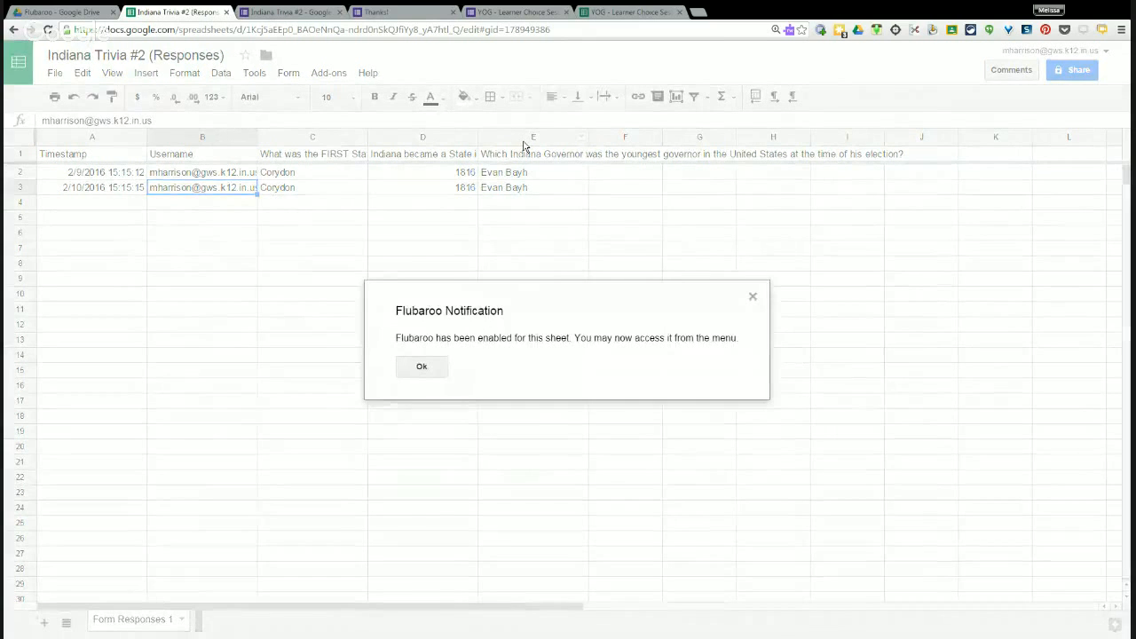
{"action": "left_click", "coordinate": [436, 371]}
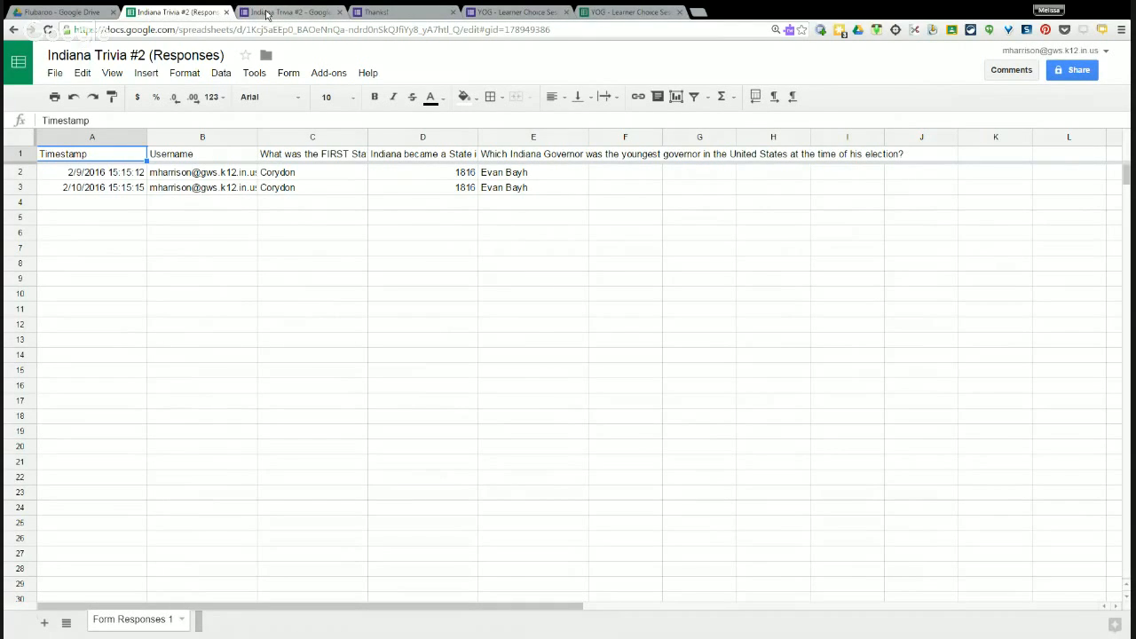
{"action": "left_click", "coordinate": [266, 14]}
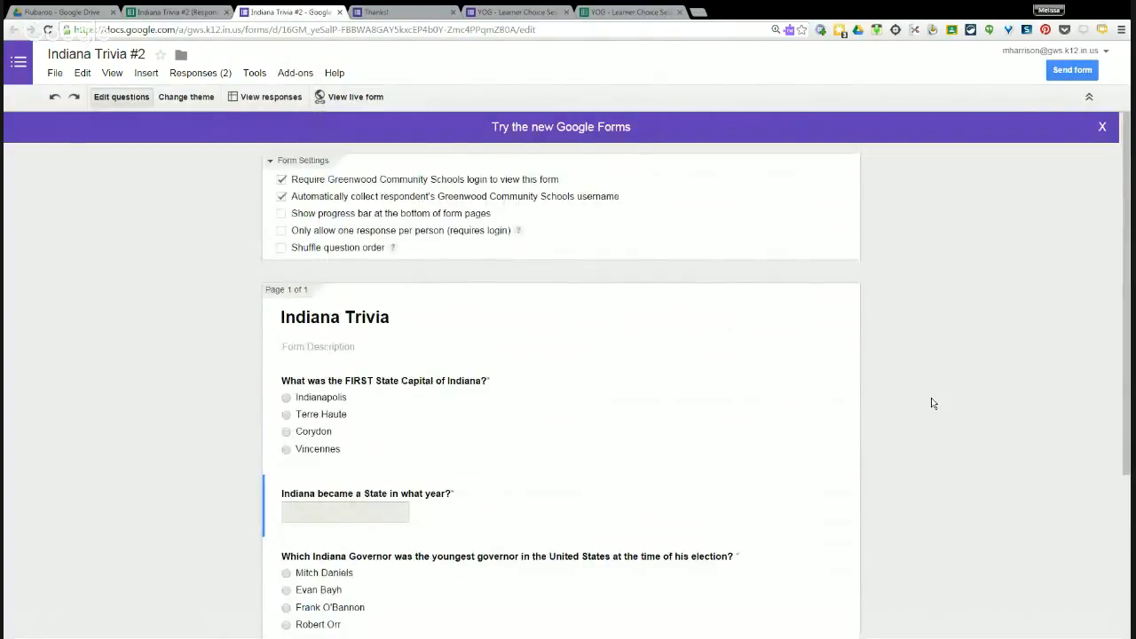
Show the form's theme choices, glance at the responses spreadsheet, and return to the form.
{"action": "left_click", "coordinate": [186, 97]}
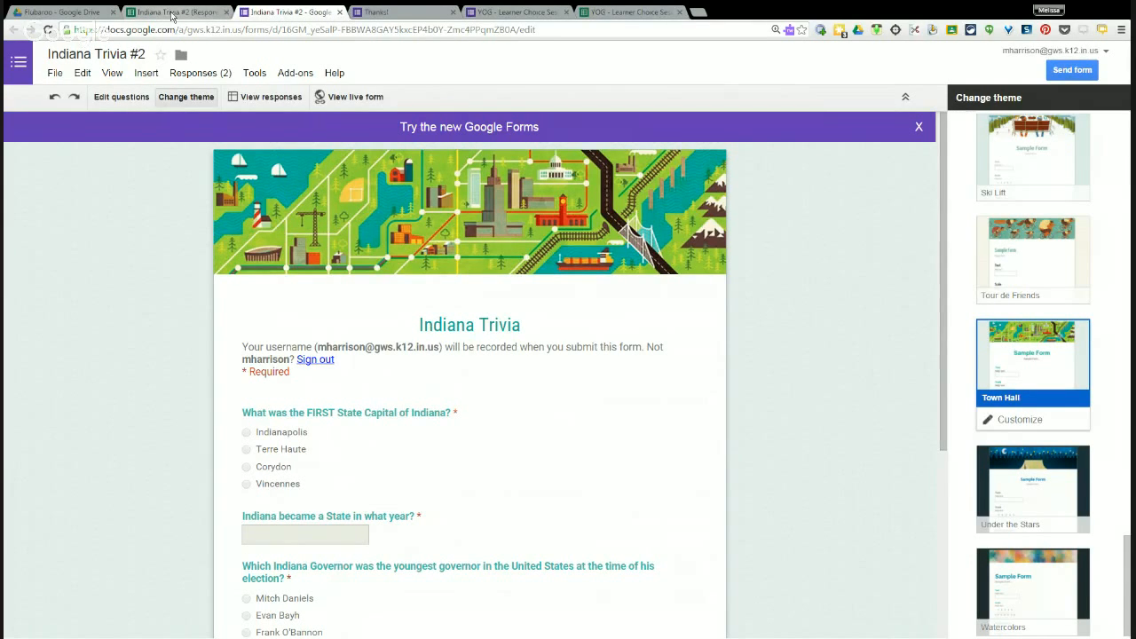
{"action": "left_click", "coordinate": [171, 15]}
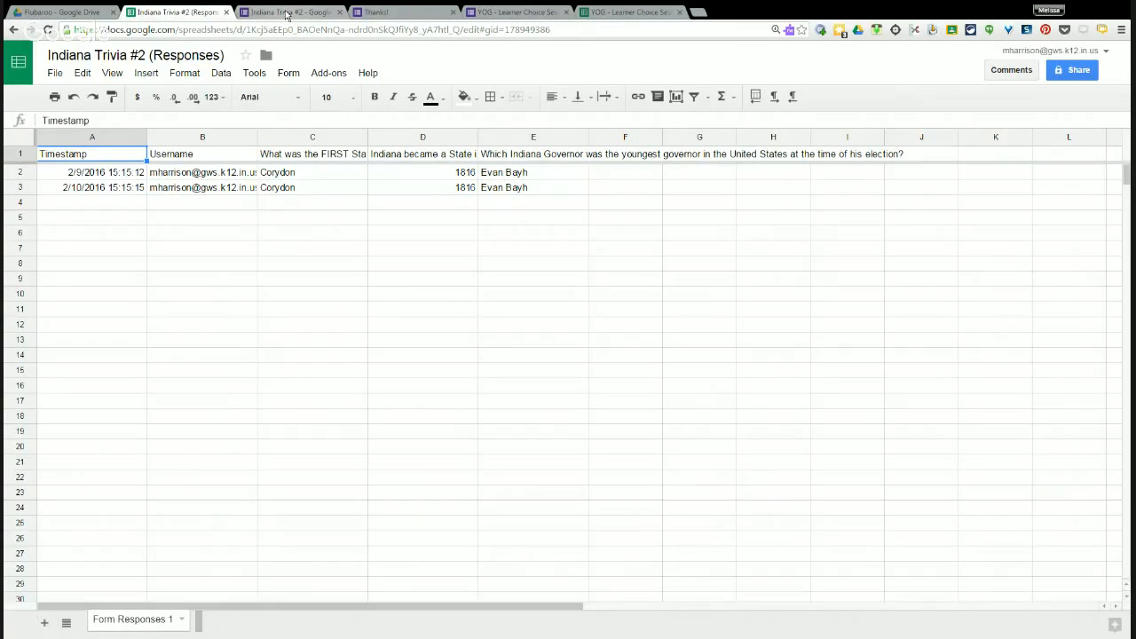
{"action": "left_click", "coordinate": [286, 13]}
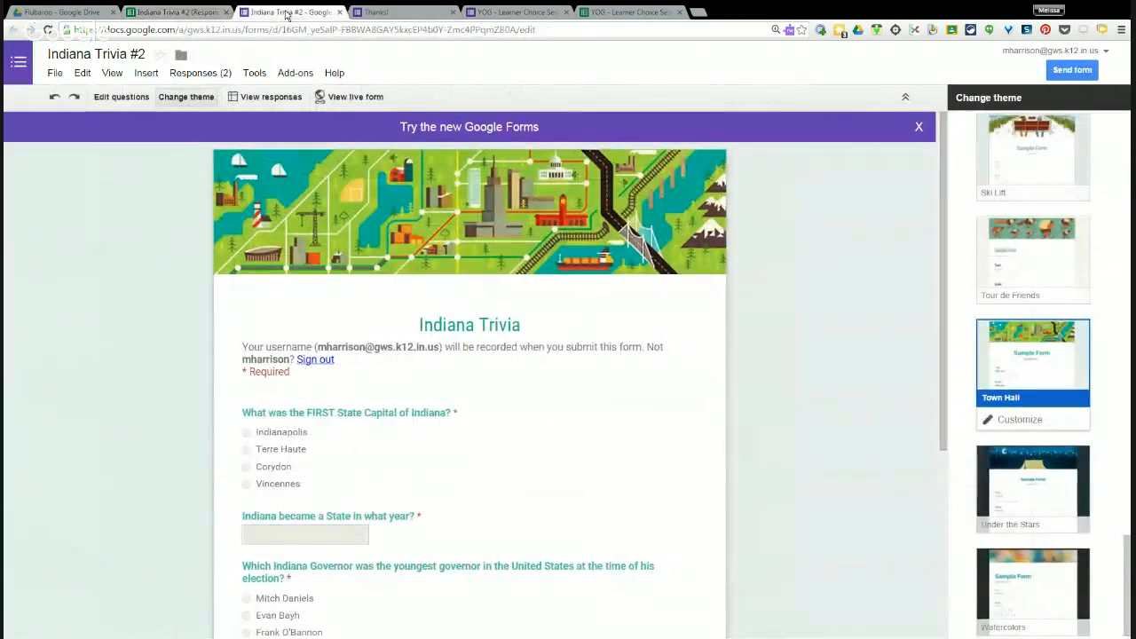
Submit a live-form response answering Terre Haute, 1812 and Evan Bayh.
{"action": "left_click", "coordinate": [353, 99]}
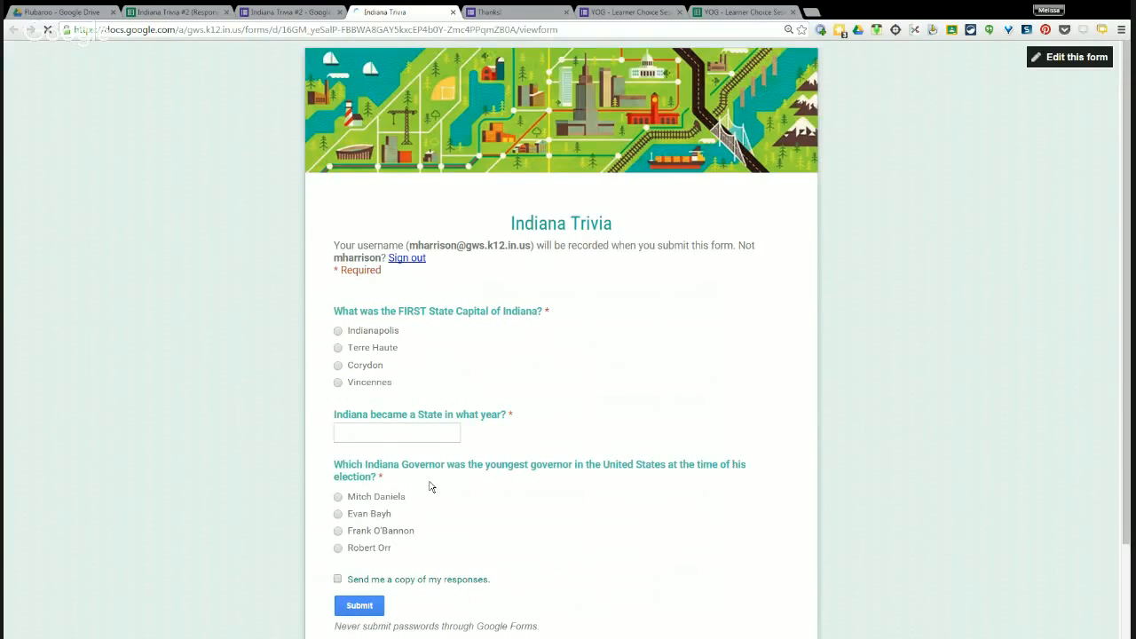
{"action": "left_click", "coordinate": [338, 347]}
{"action": "left_click", "coordinate": [358, 429]}
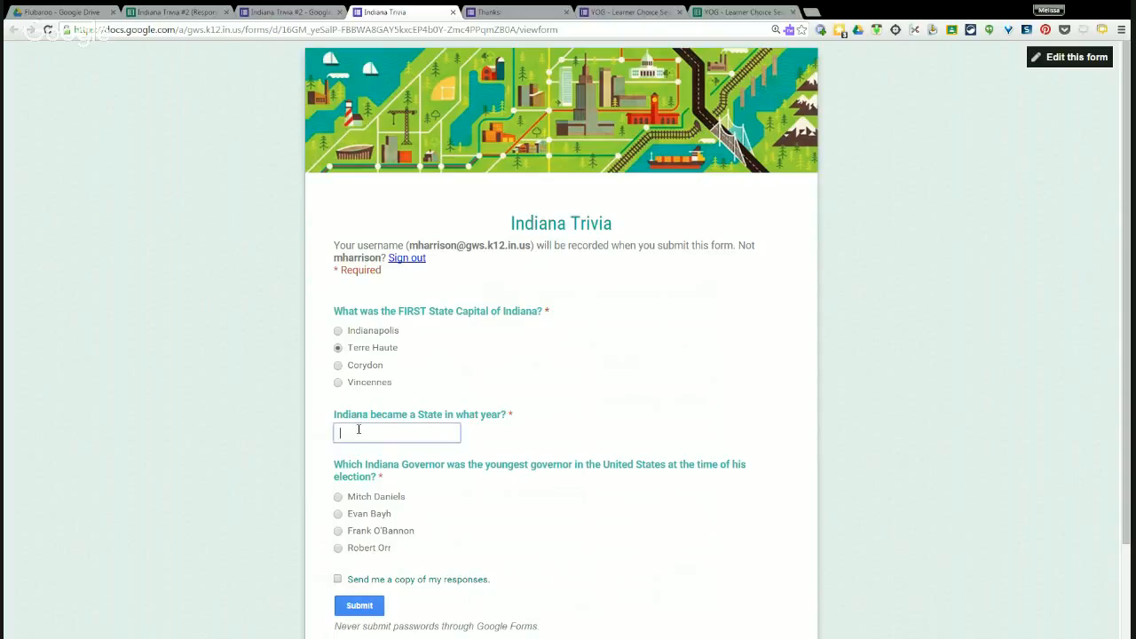
{"action": "type", "text": "1812"}
{"action": "left_click", "coordinate": [338, 514]}
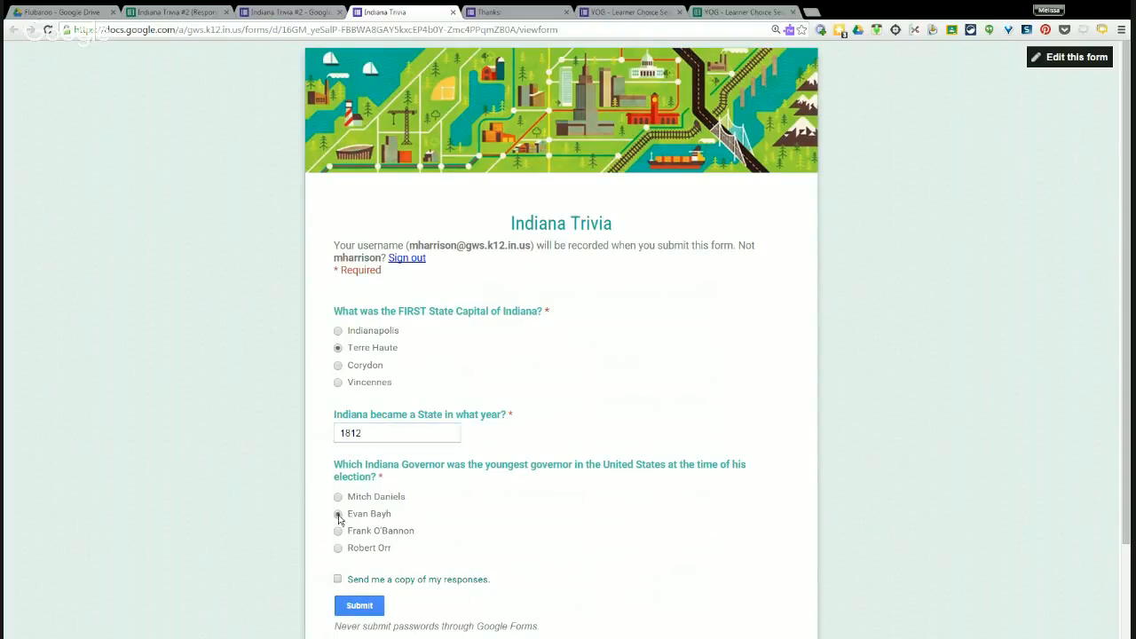
{"action": "left_click", "coordinate": [377, 606]}
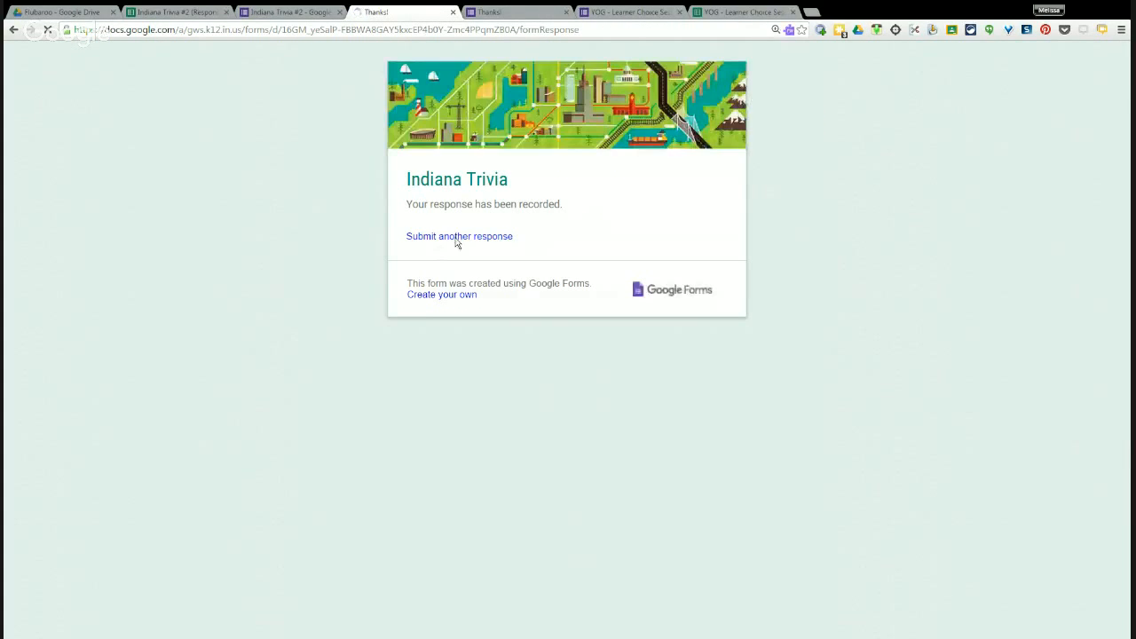
Submit another response answering Vincennes, 1816 and Robert Orr.
{"action": "left_click", "coordinate": [456, 237]}
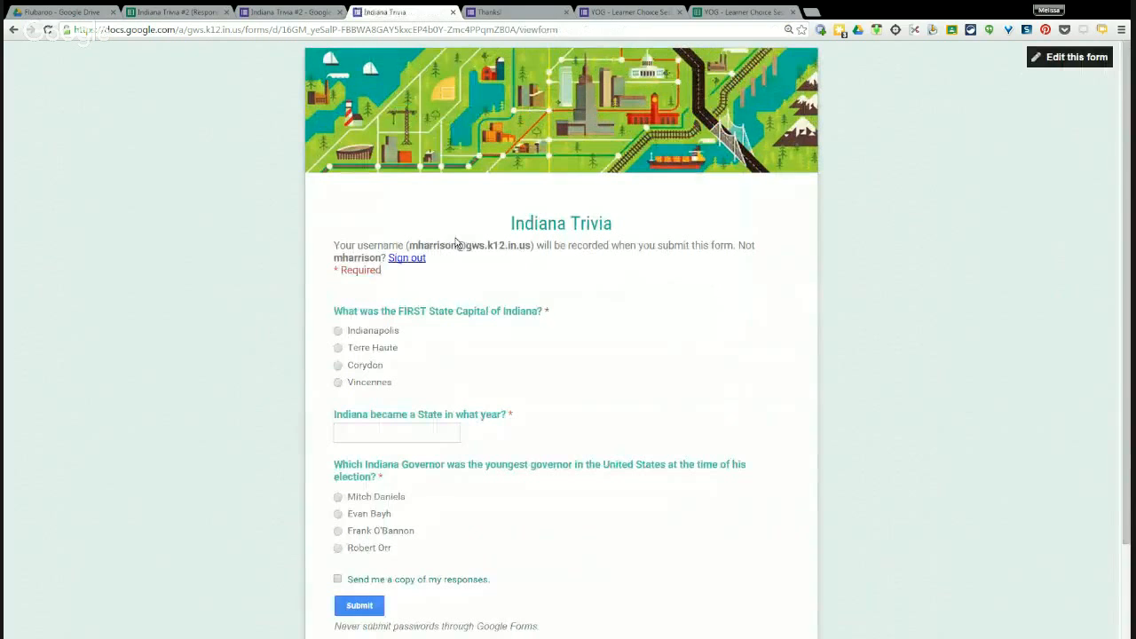
{"action": "left_click", "coordinate": [338, 382]}
{"action": "left_click", "coordinate": [366, 428]}
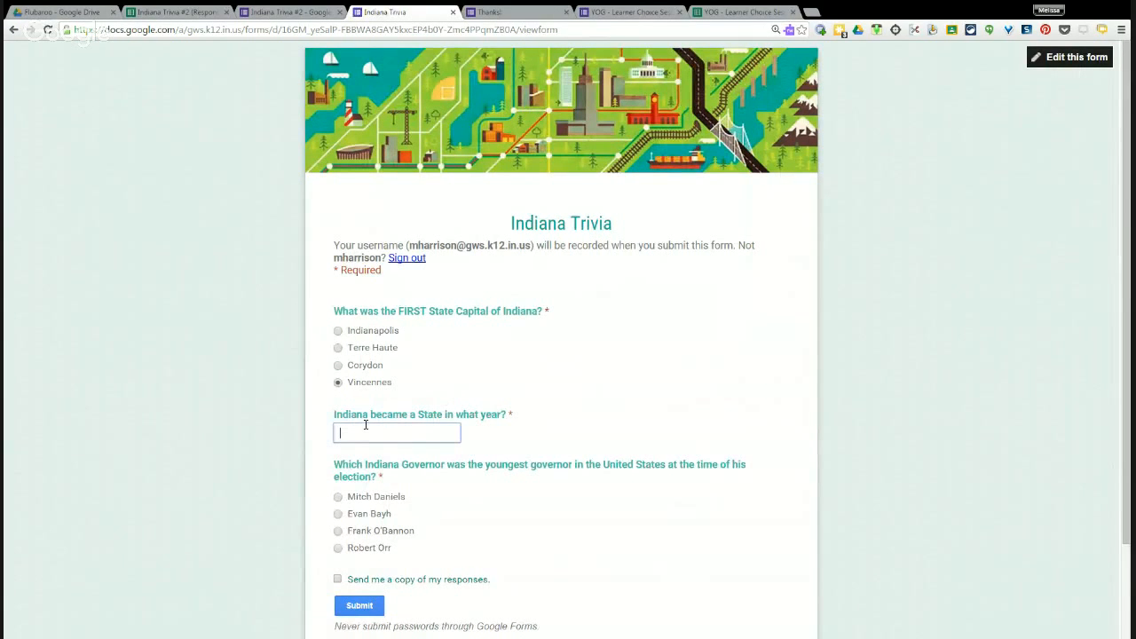
{"action": "type", "text": "1816"}
{"action": "left_click", "coordinate": [339, 550]}
{"action": "left_click", "coordinate": [367, 609]}
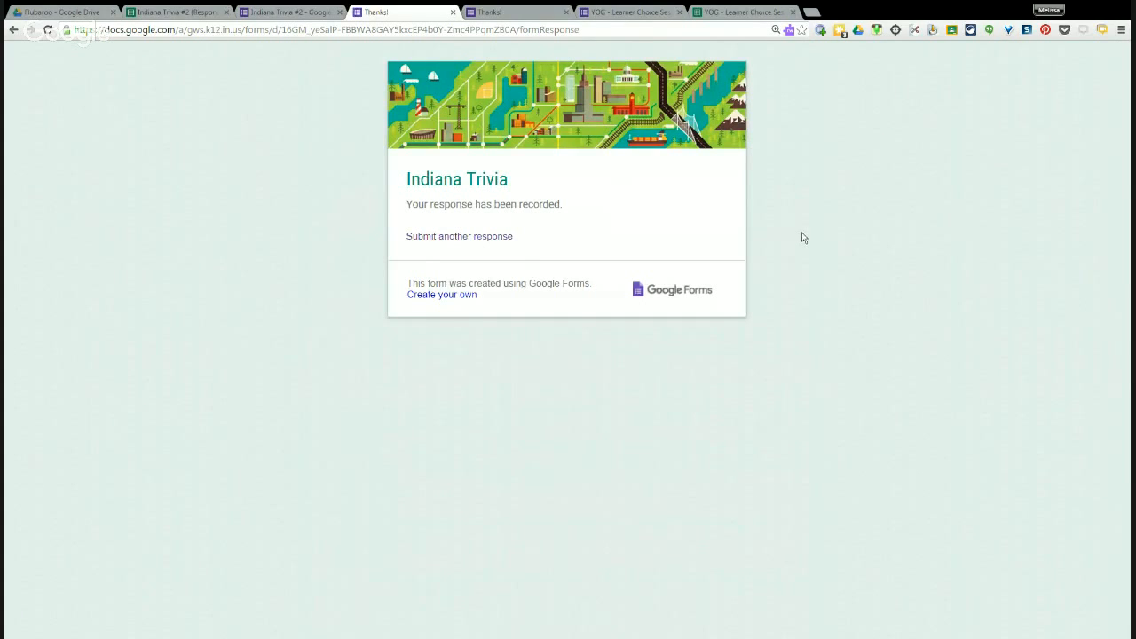
Switch to the Indiana Trivia #2 (Responses) spreadsheet to see the four response rows.
{"action": "left_click", "coordinate": [170, 14]}
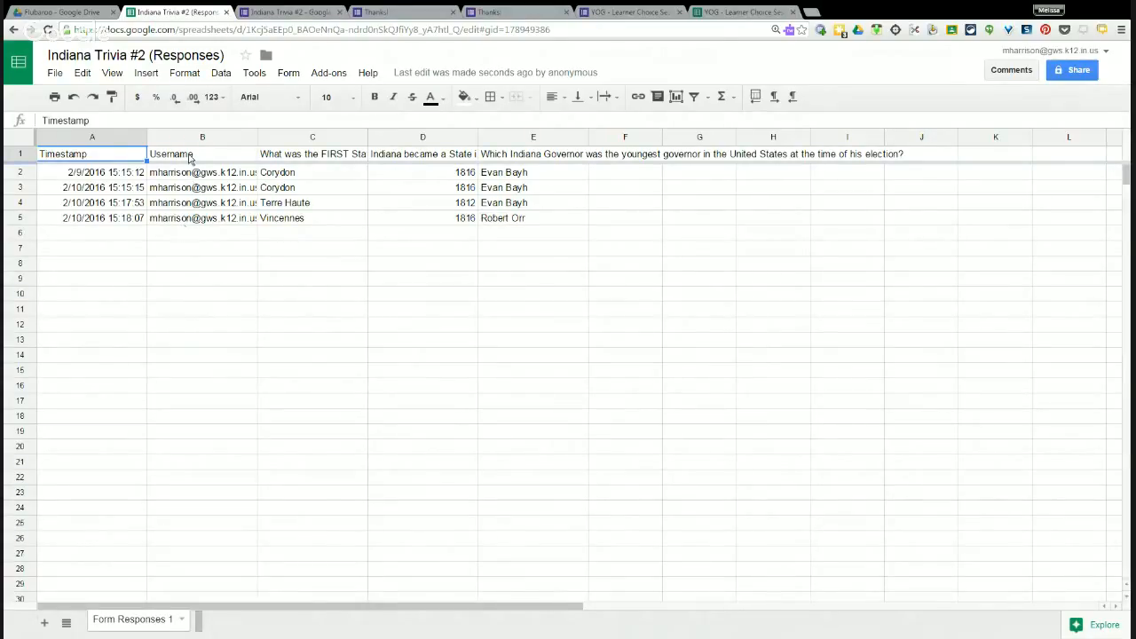
Replace the name part of the B3 and B4 usernames with two different student usernames.
{"action": "left_click", "coordinate": [171, 189]}
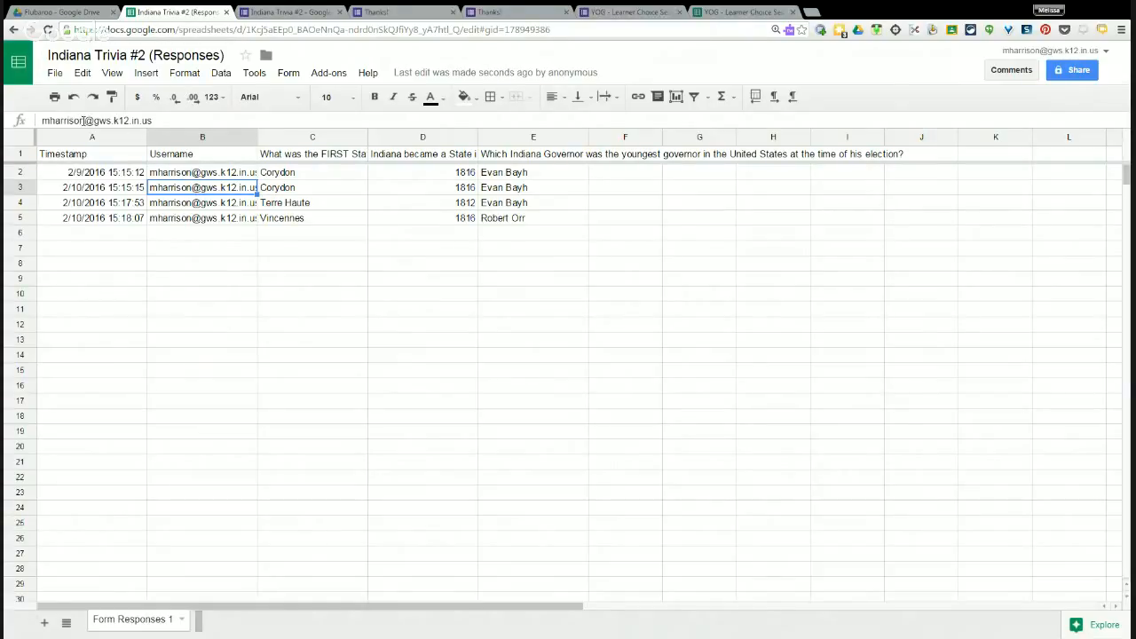
{"action": "left_click_drag", "start_coordinate": [85, 120], "coordinate": [34, 123]}
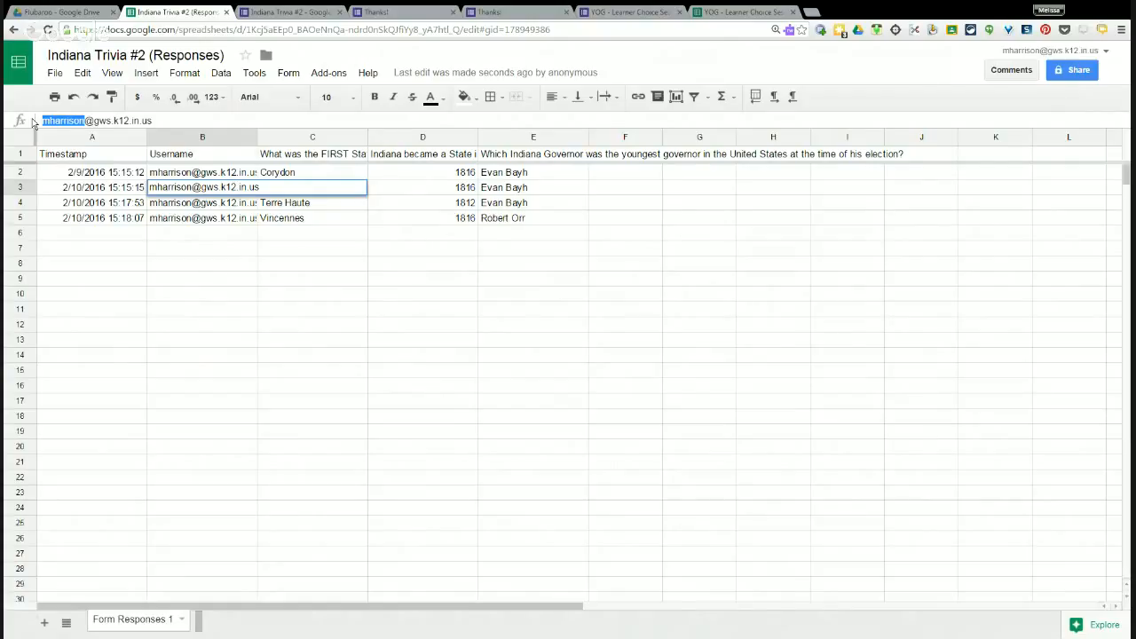
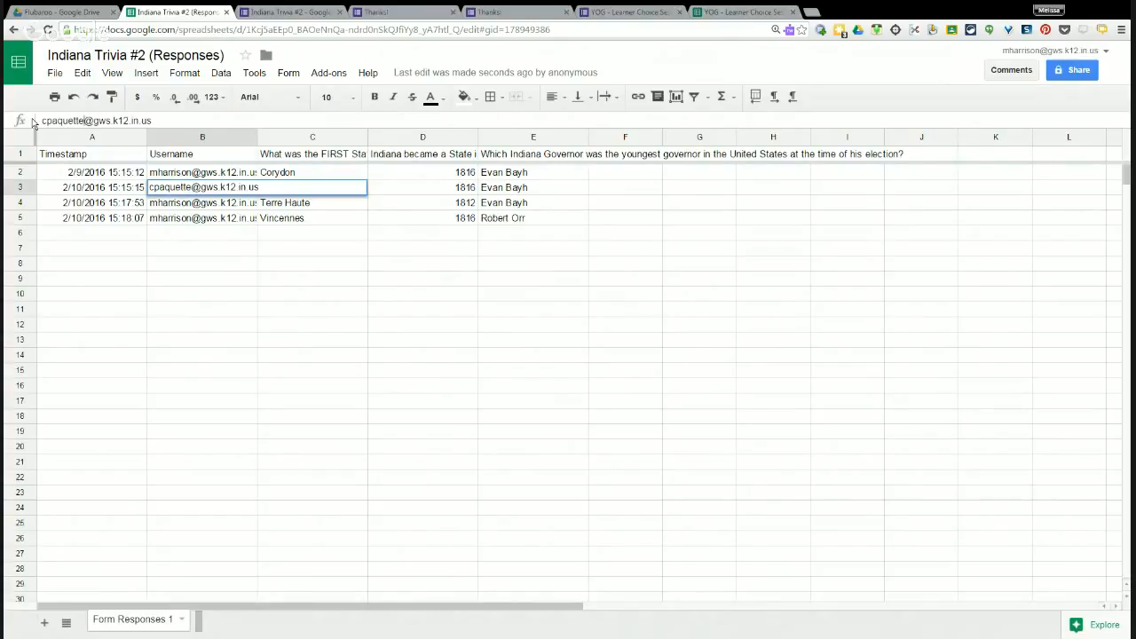
{"action": "key", "text": "Return"}
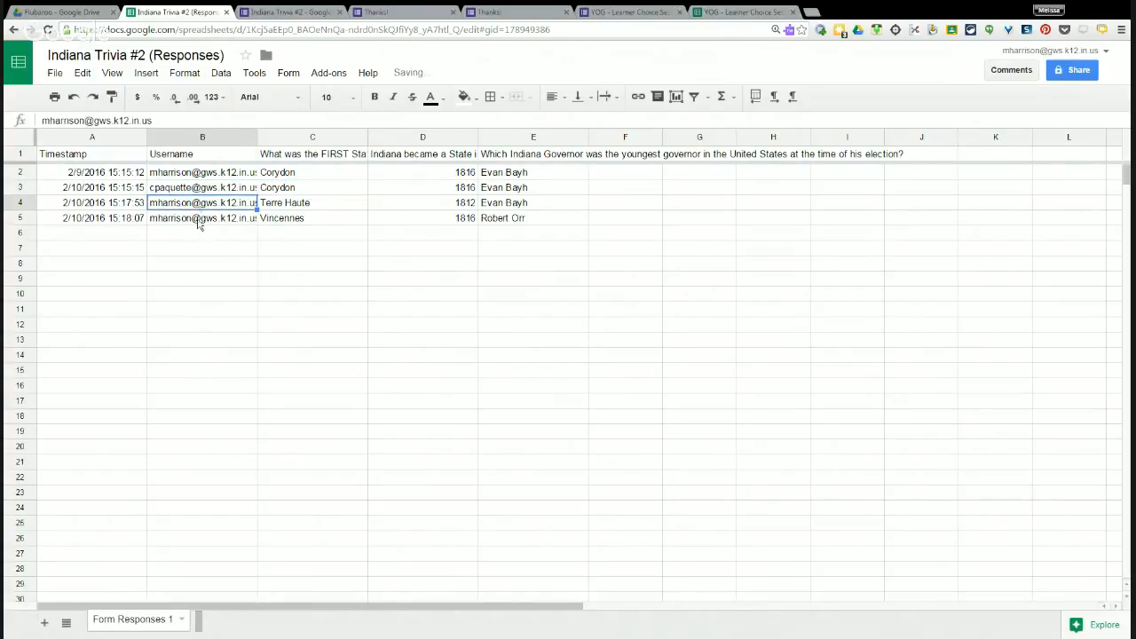
{"action": "left_click_drag", "start_coordinate": [87, 122], "coordinate": [42, 121]}
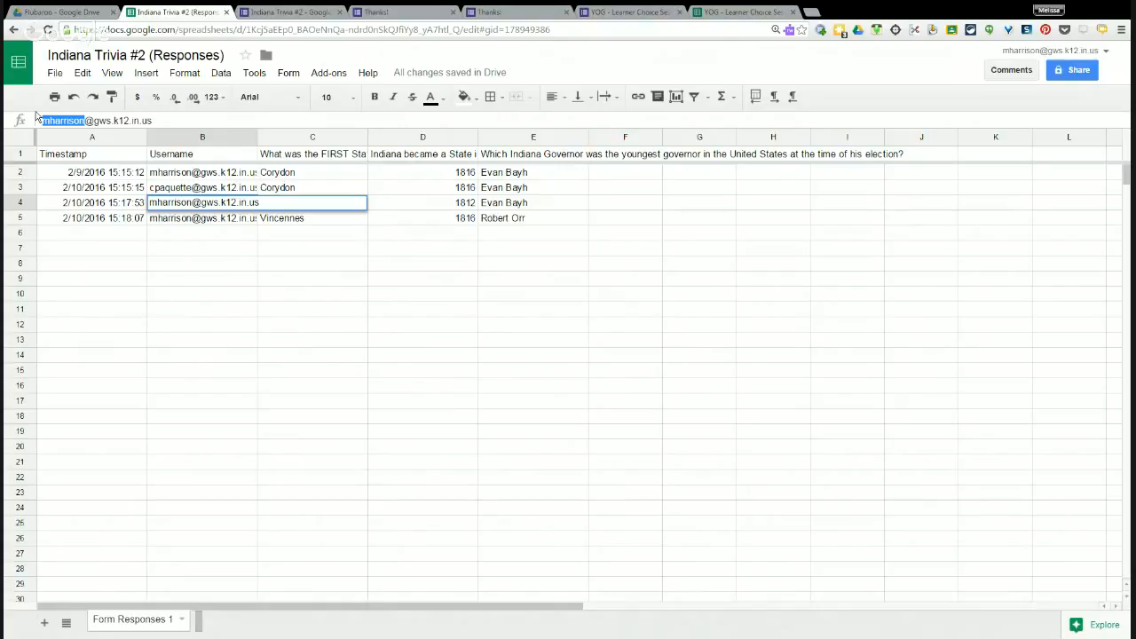
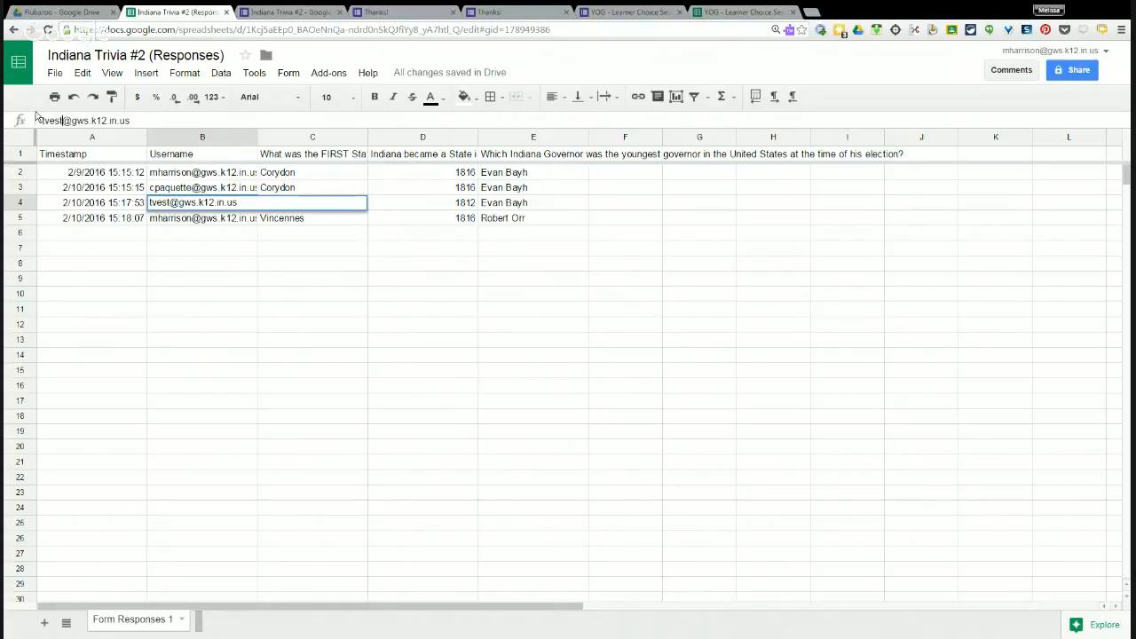
{"action": "key", "text": "Return"}
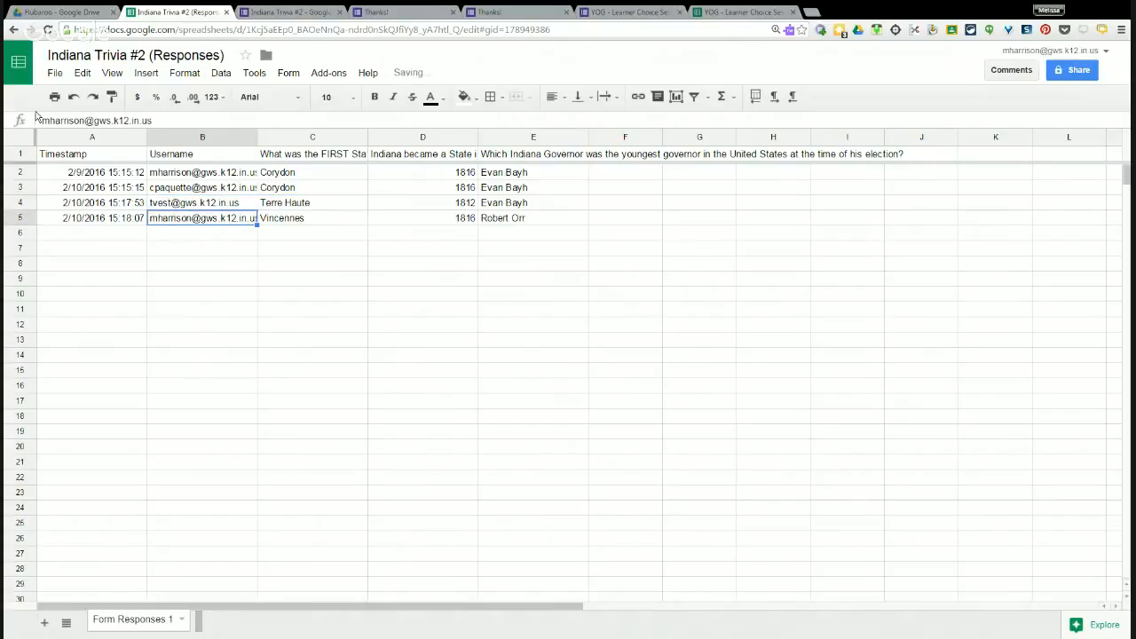
Change the B5 username to a third student's username, correcting a typo along the way.
{"action": "left_click", "coordinate": [81, 122]}
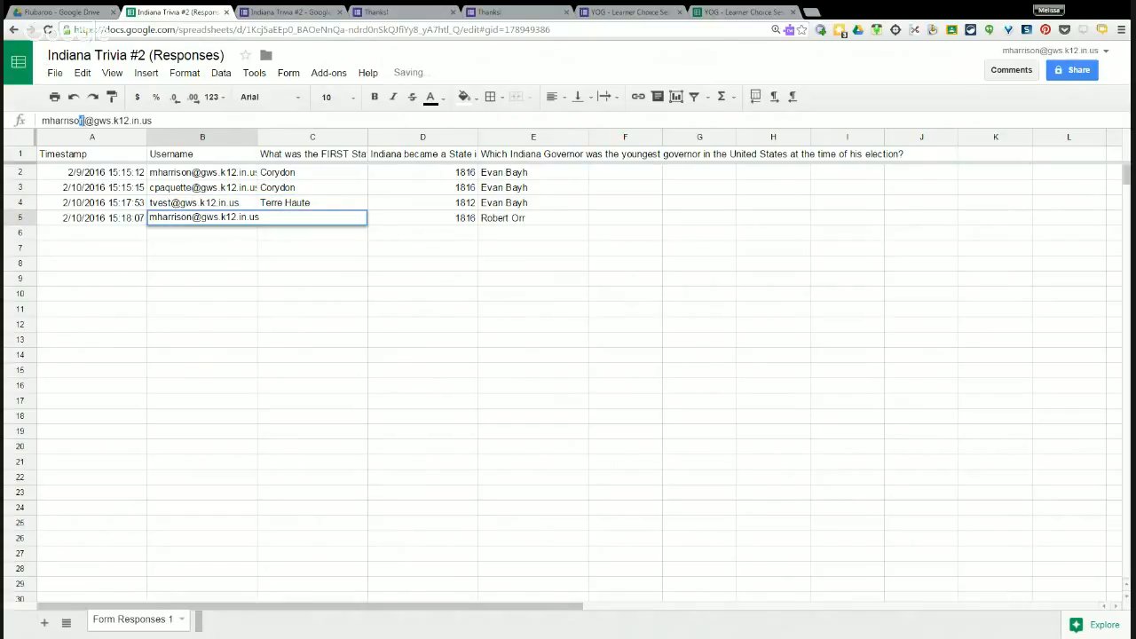
{"action": "left_click_drag", "start_coordinate": [69, 120], "coordinate": [42, 121]}
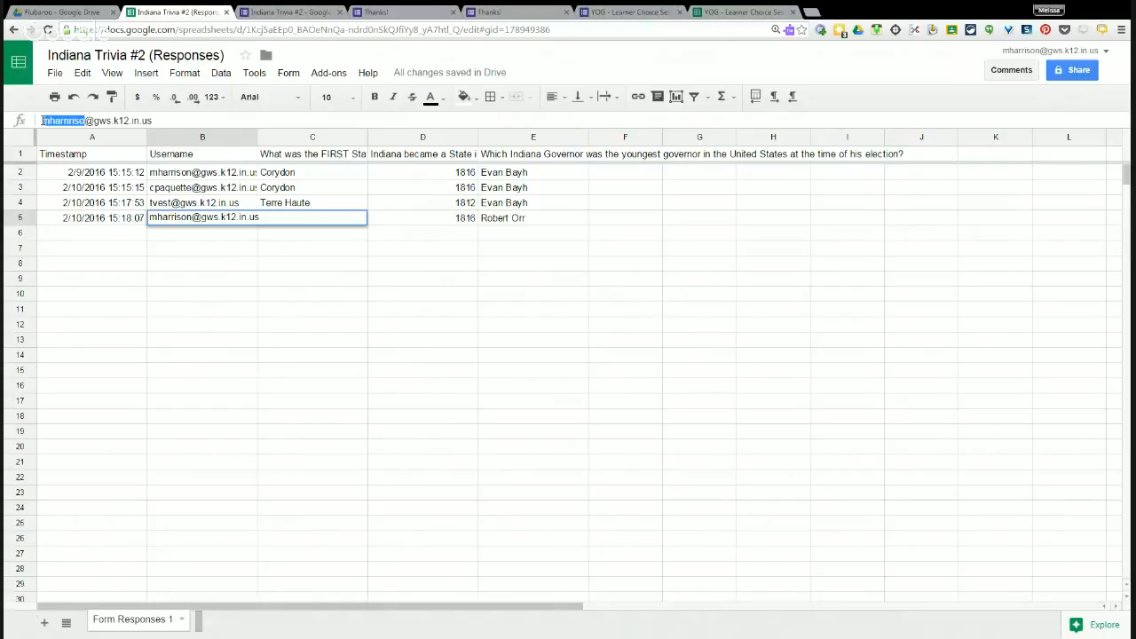
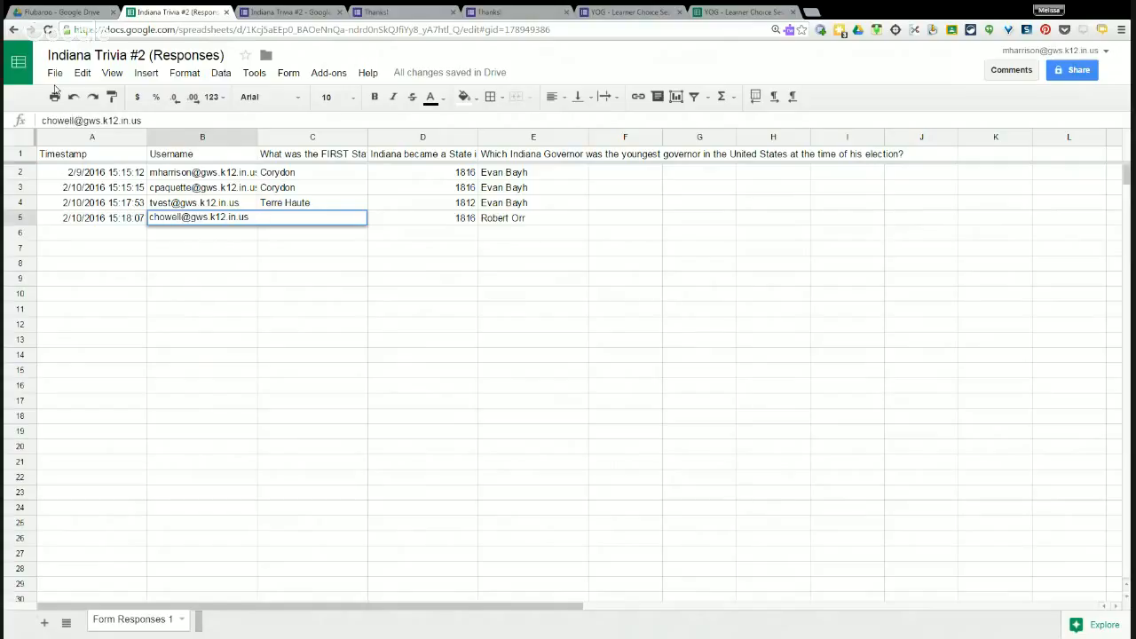
{"action": "key", "text": "Return"}
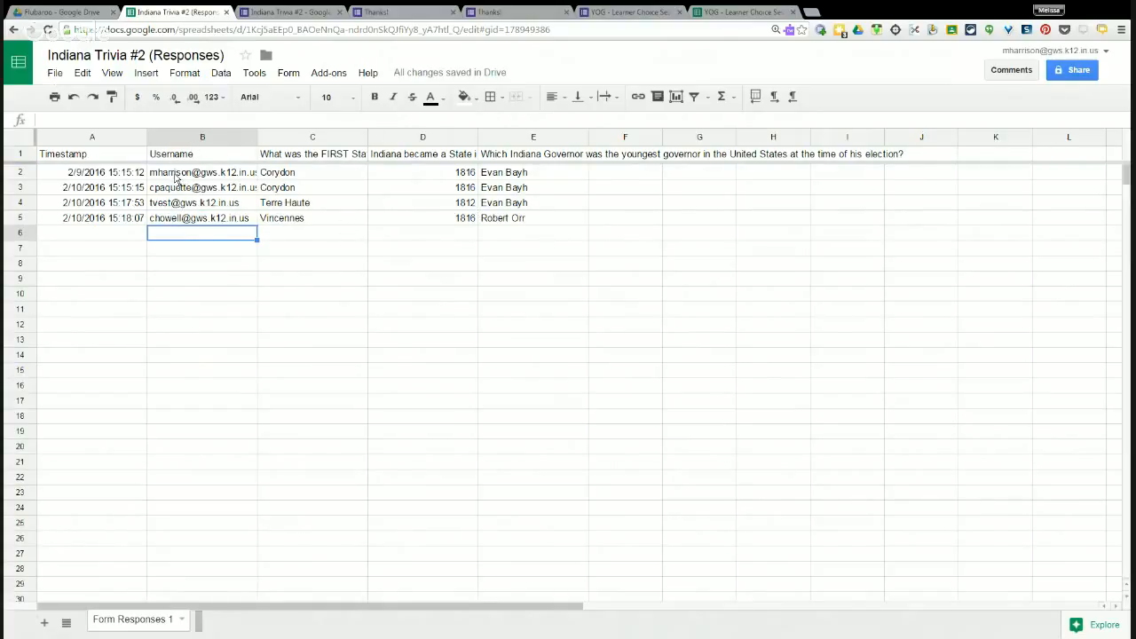
Launch Flubaroo's Grade Assignment from the Add-ons menu.
{"action": "left_click", "coordinate": [329, 74]}
{"action": "mouse_move", "coordinate": [346, 144]}
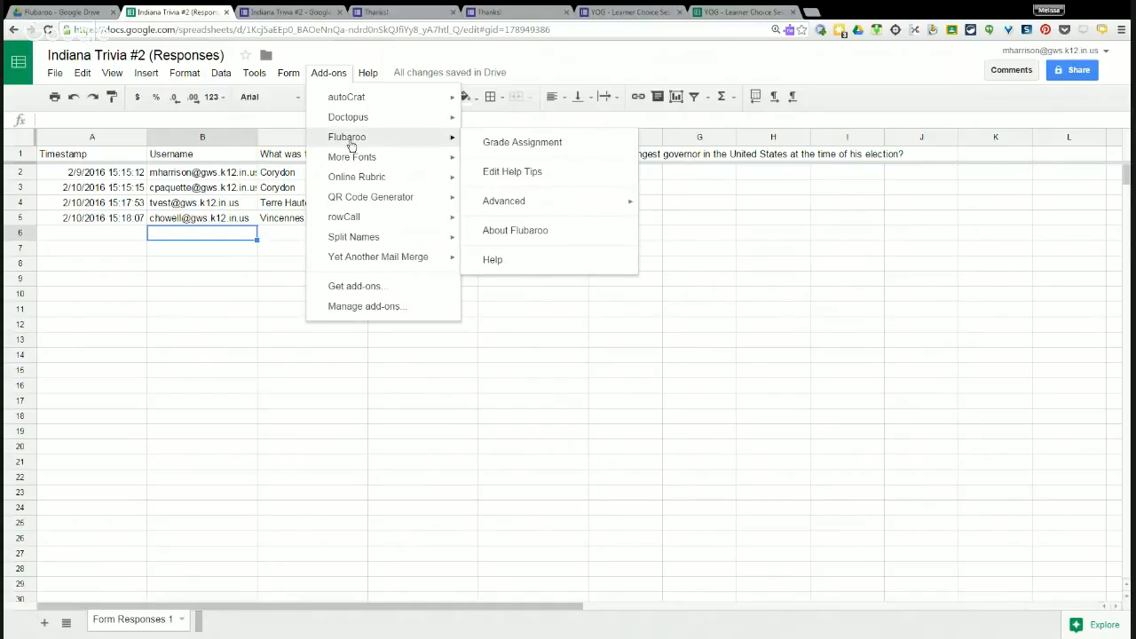
{"action": "left_click", "coordinate": [552, 149]}
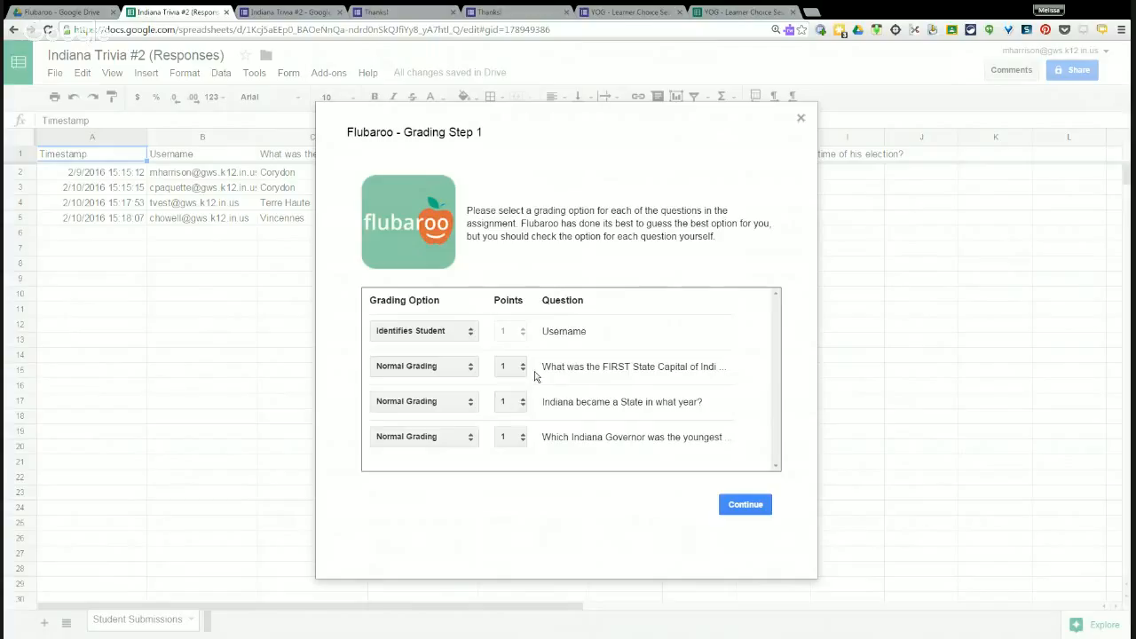
Keep the suggested Normal Grading options at 1 point each and continue.
{"action": "left_click", "coordinate": [471, 373]}
{"action": "left_click", "coordinate": [715, 343]}
{"action": "left_click", "coordinate": [751, 507]}
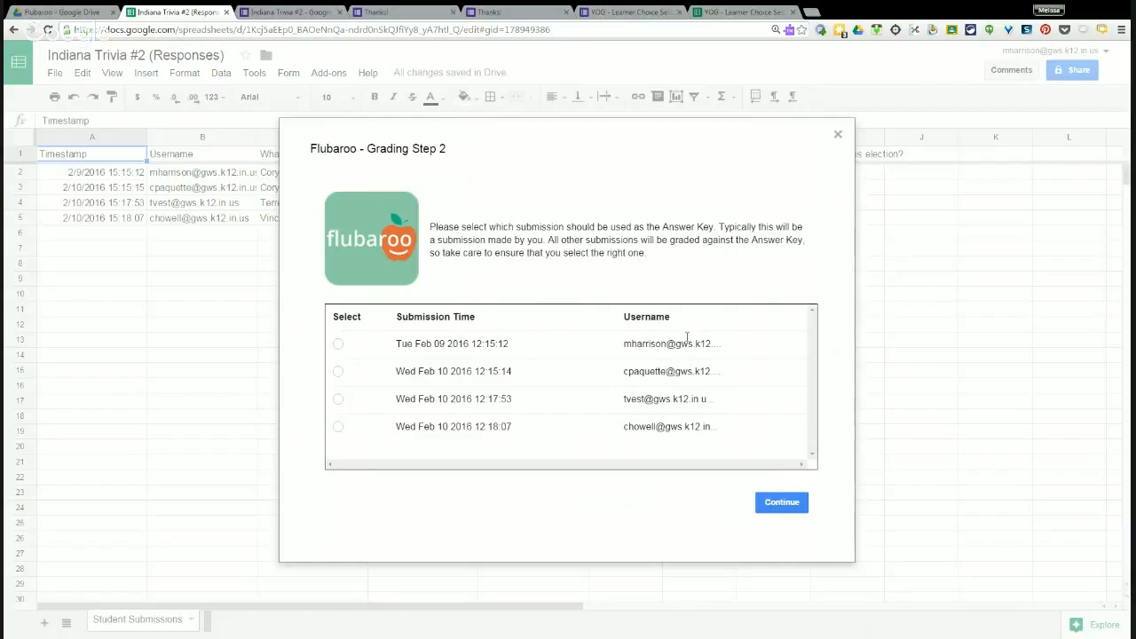
Use the first submission as Flubaroo's answer key and run the grading.
{"action": "left_click", "coordinate": [338, 345]}
{"action": "left_click", "coordinate": [777, 504]}
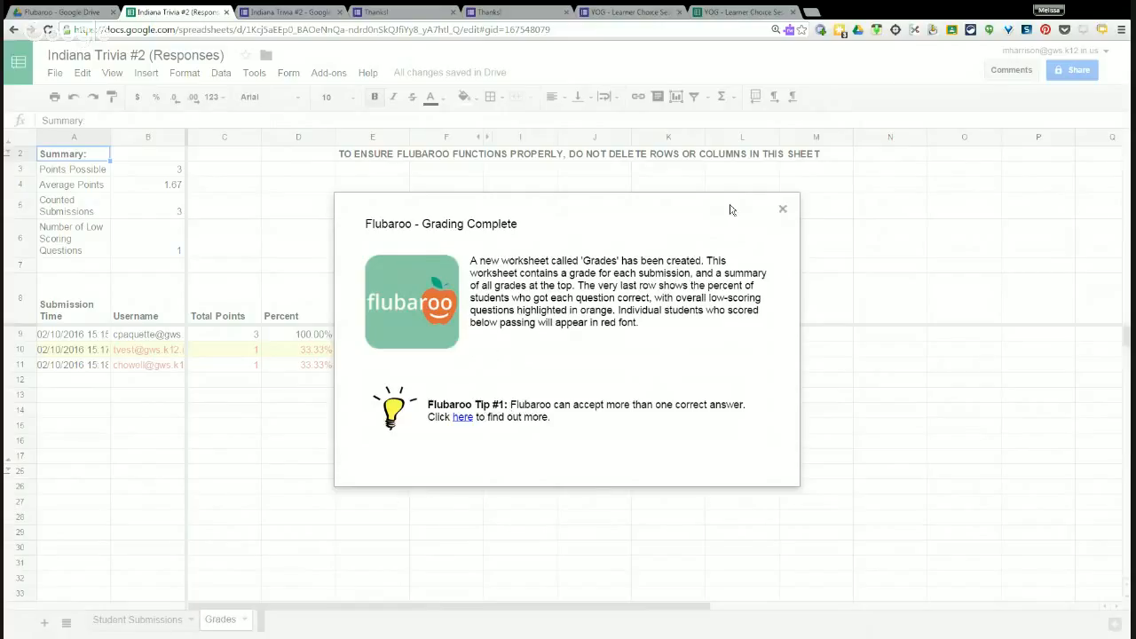
Dismiss the grading-complete message and bring the Student Submissions sheet back into view.
{"action": "left_click", "coordinate": [783, 211]}
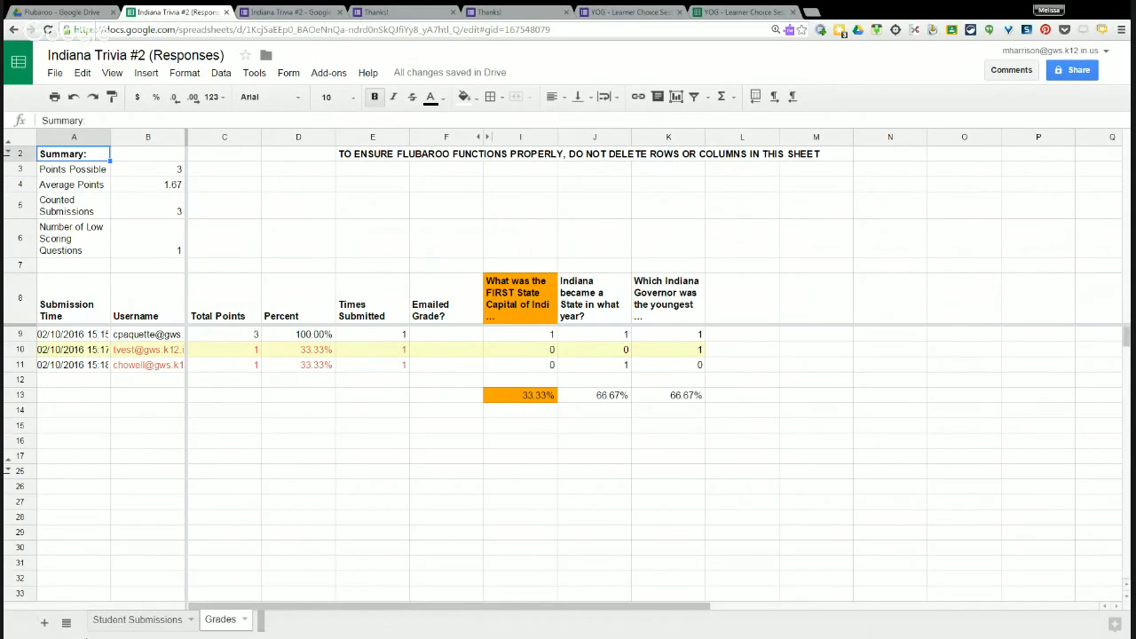
{"action": "left_click", "coordinate": [137, 629]}
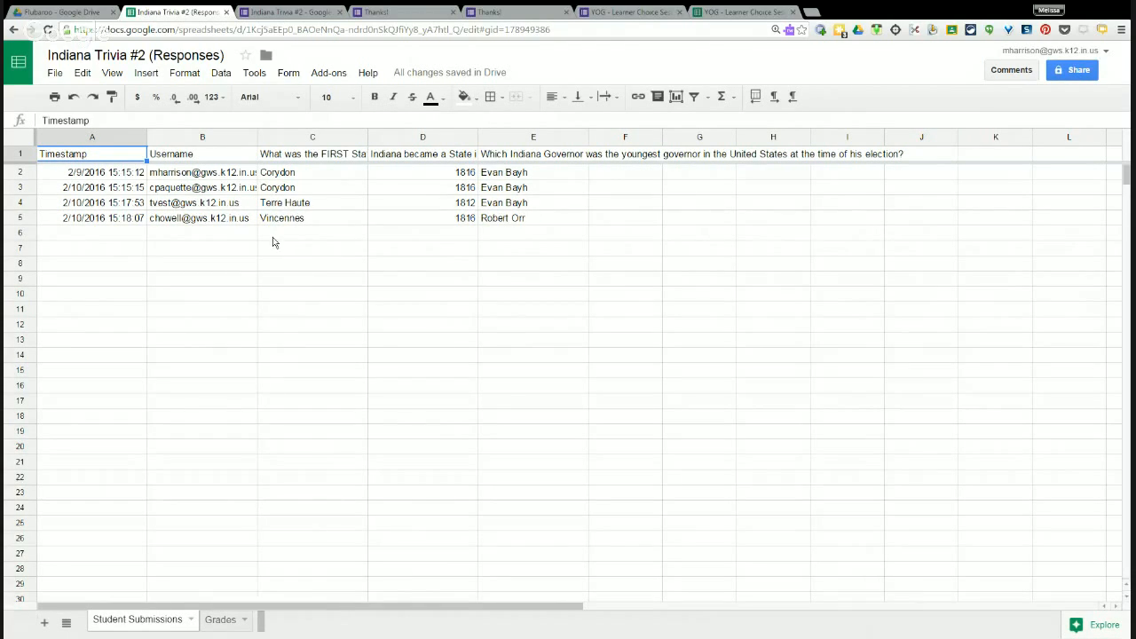
{"action": "left_click", "coordinate": [216, 626]}
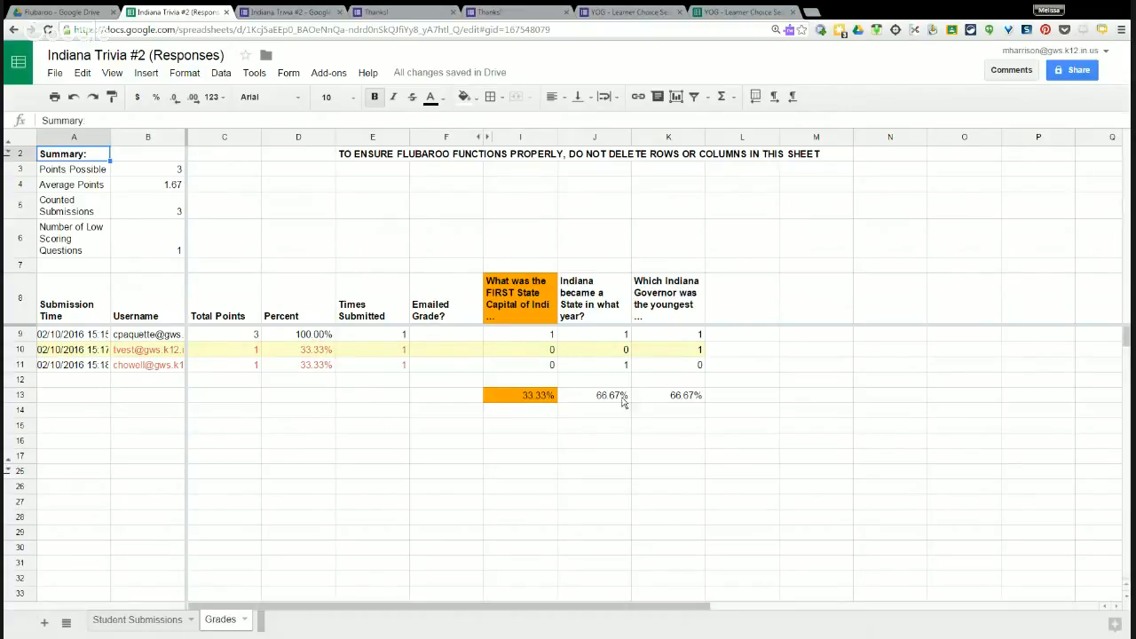
{"action": "left_click", "coordinate": [137, 621]}
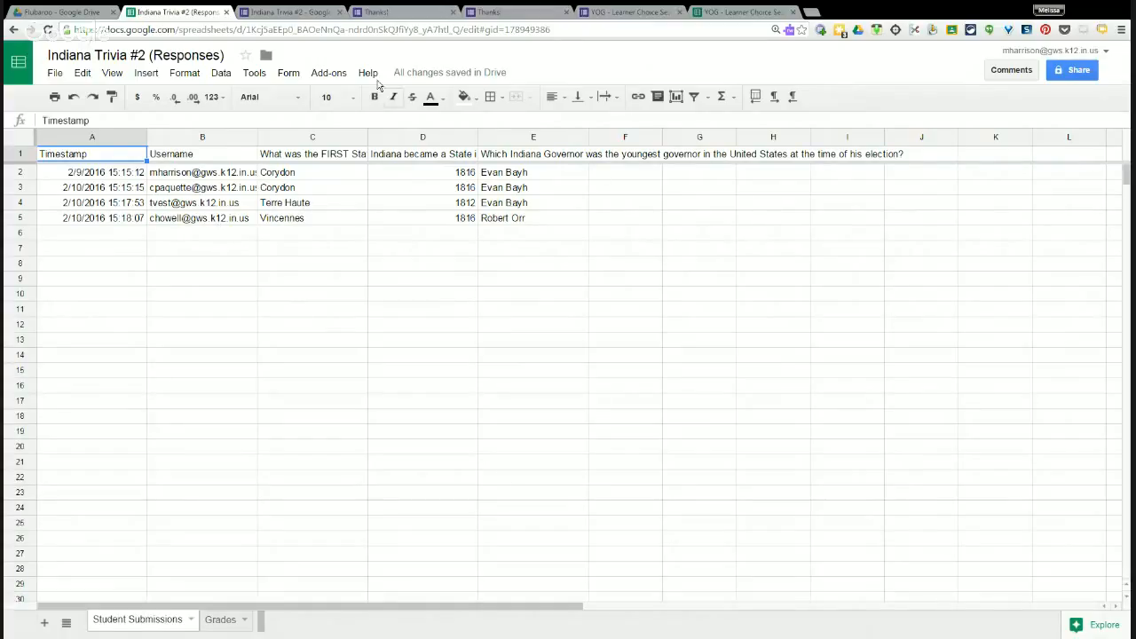
Correct the statehood year in cell D4 from 1812 to 1816.
{"action": "left_click", "coordinate": [329, 76]}
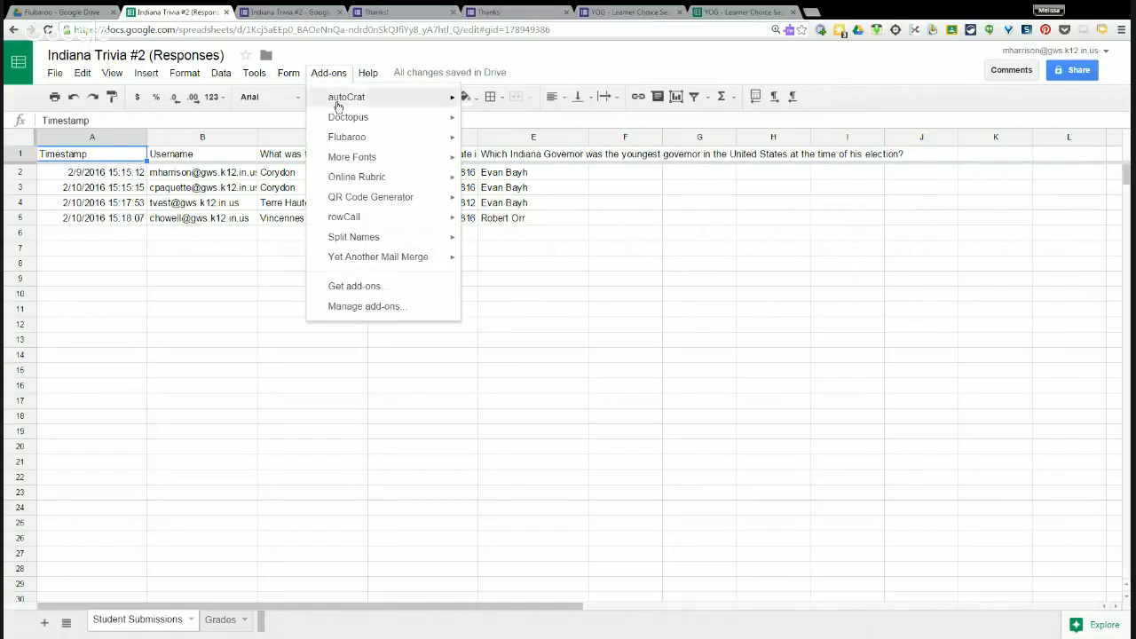
{"action": "mouse_move", "coordinate": [347, 142]}
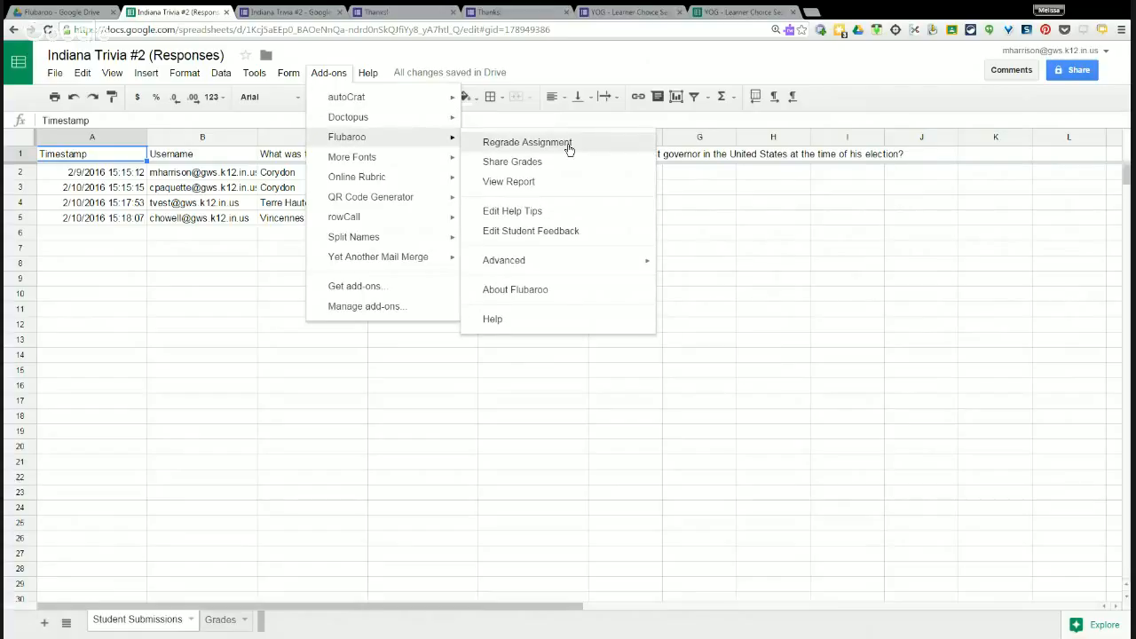
{"action": "left_click", "coordinate": [744, 413]}
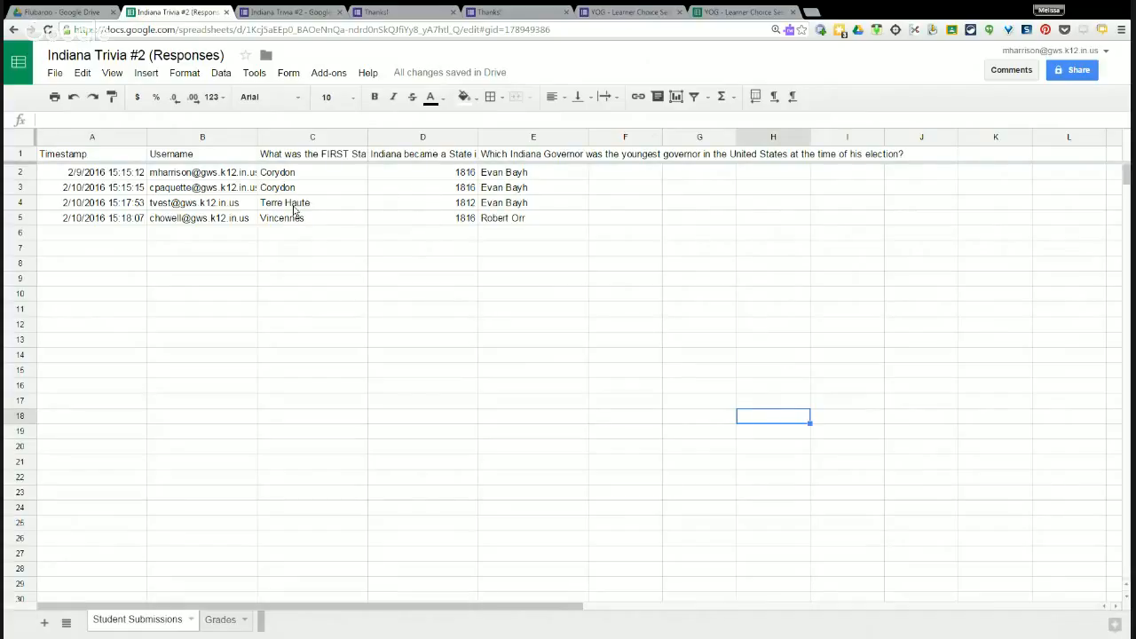
{"action": "left_click", "coordinate": [404, 203]}
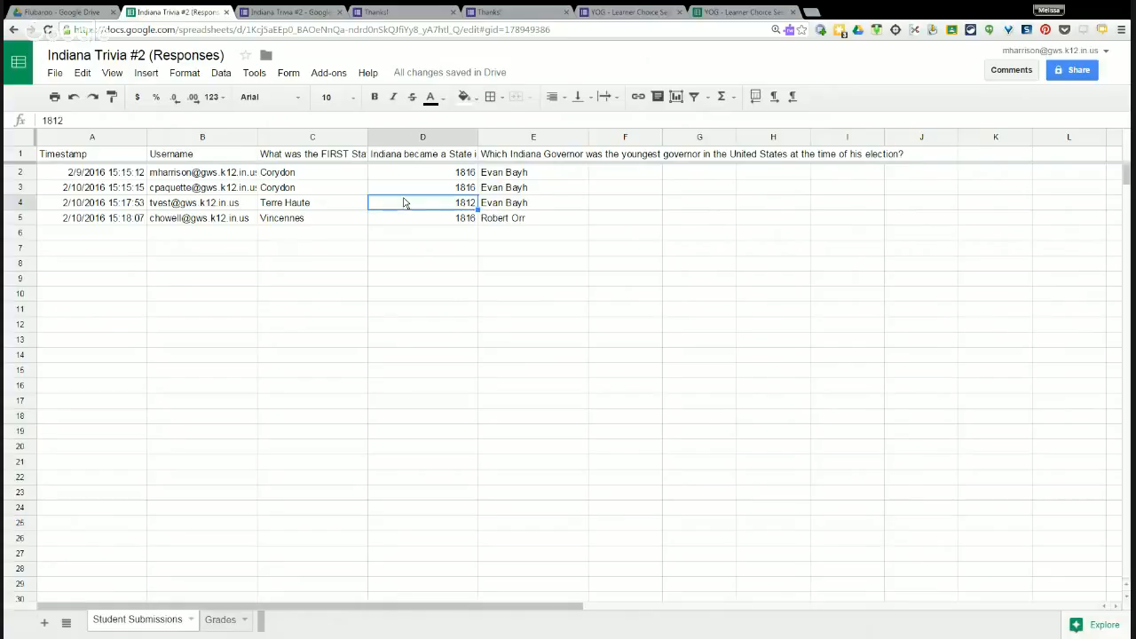
{"action": "left_click", "coordinate": [59, 120]}
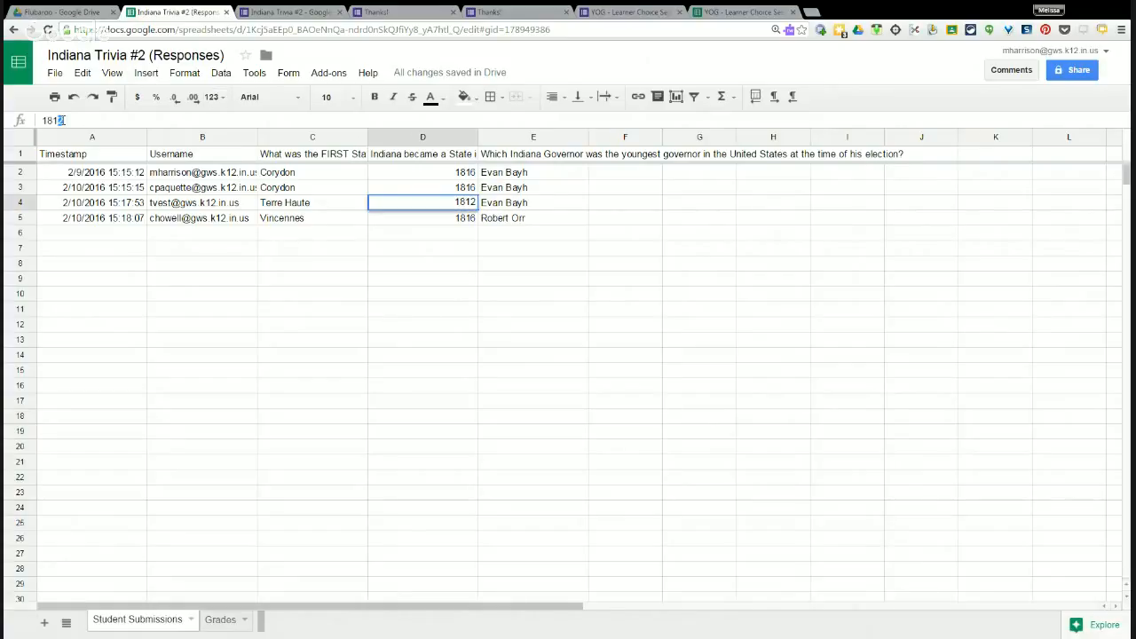
{"action": "type", "text": "6"}
{"action": "left_click", "coordinate": [495, 371]}
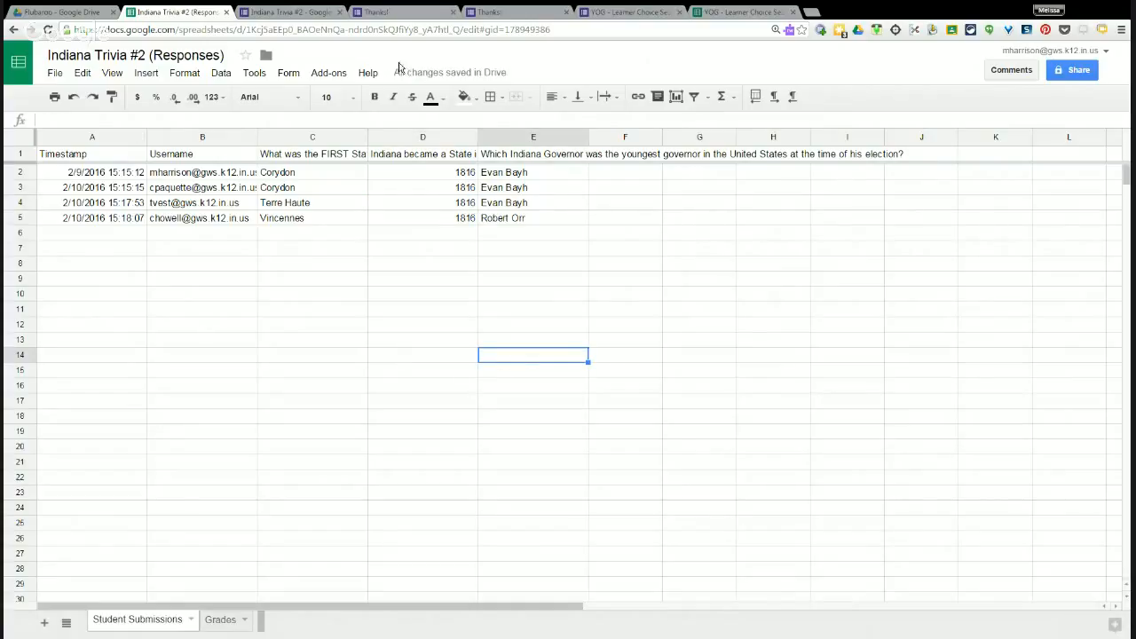
{"action": "left_click", "coordinate": [329, 73]}
Regrade with Flubaroo, replacing existing grades and keeping the first submission as answer key.
{"action": "mouse_move", "coordinate": [342, 135]}
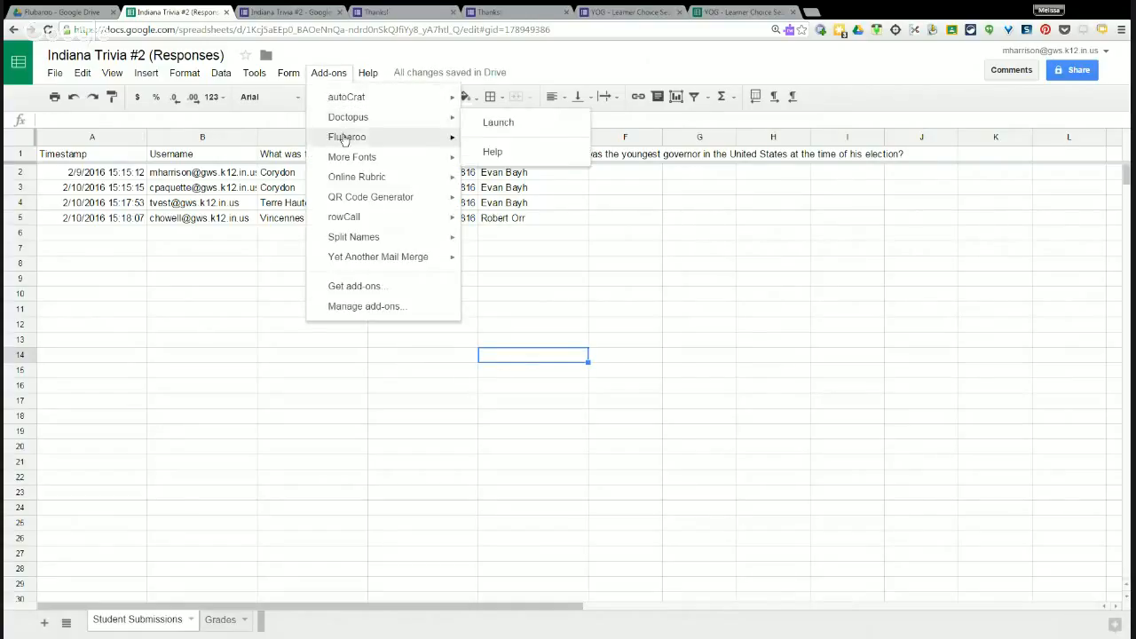
{"action": "left_click", "coordinate": [502, 149]}
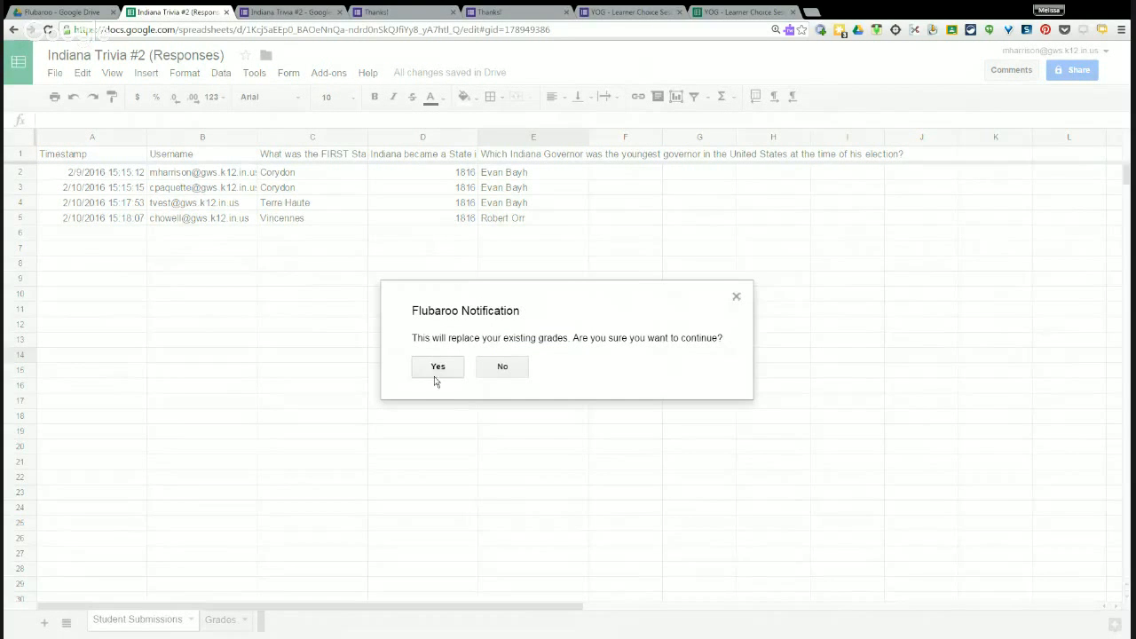
{"action": "left_click", "coordinate": [438, 373]}
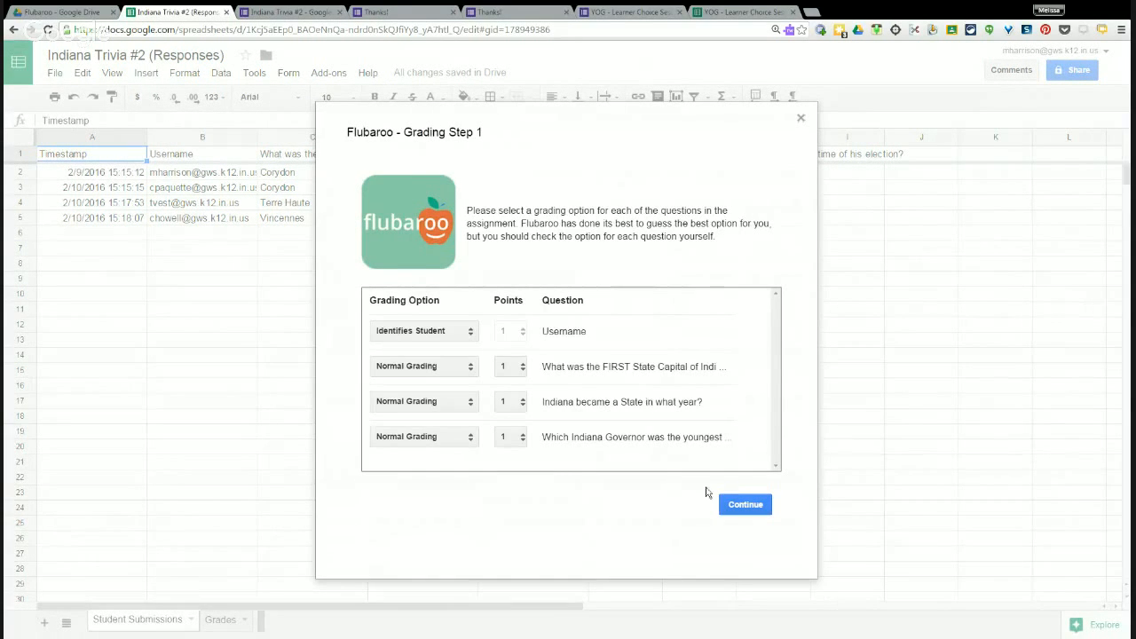
{"action": "left_click", "coordinate": [742, 513]}
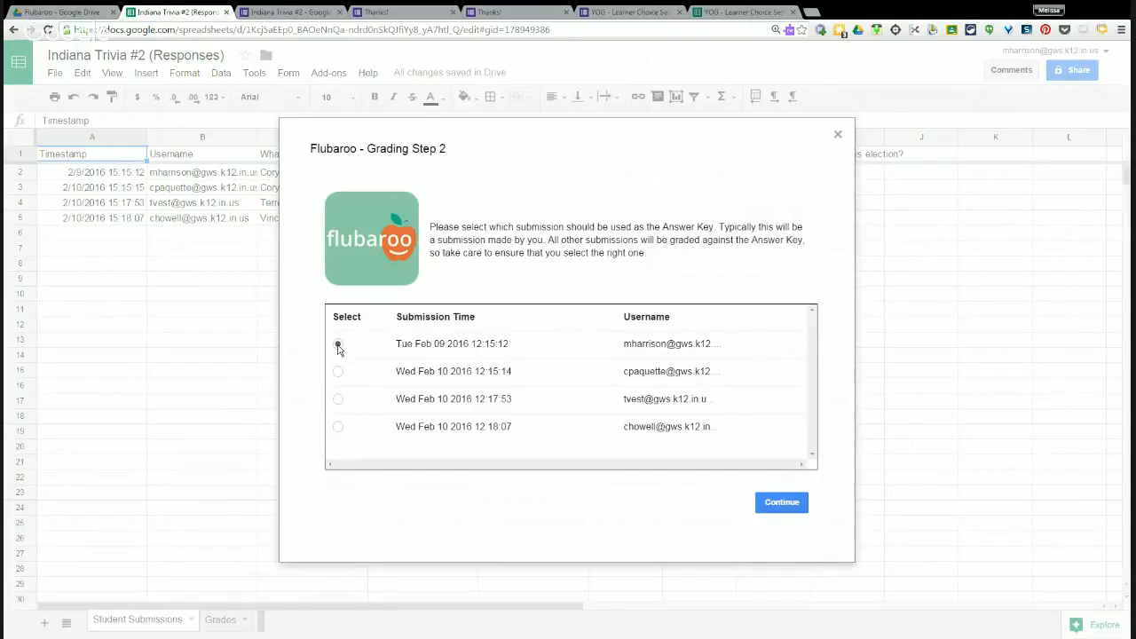
{"action": "left_click", "coordinate": [786, 507]}
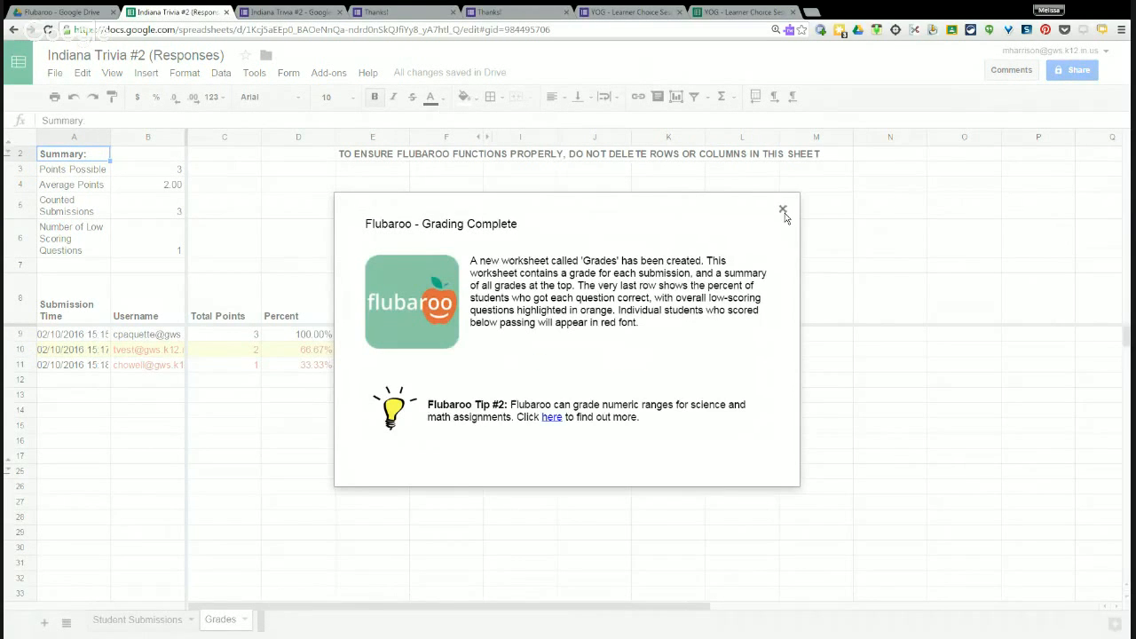
Dismiss the grading notice, close both Thanks! tabs, and switch to the YOG form tab.
{"action": "left_click", "coordinate": [783, 210]}
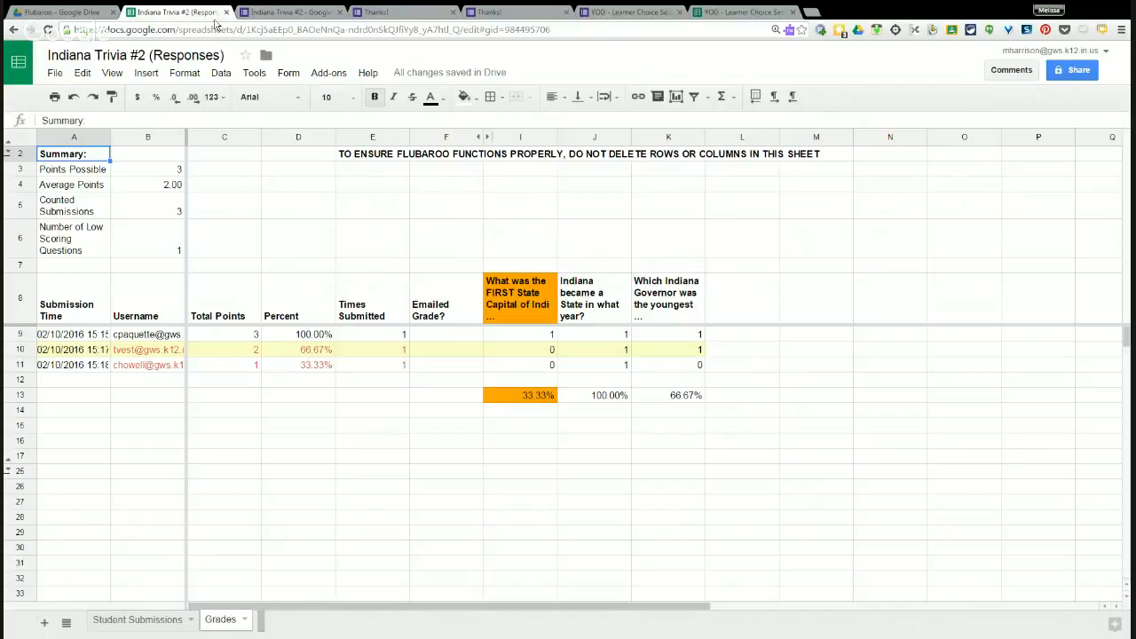
{"action": "left_click", "coordinate": [453, 13]}
{"action": "left_click", "coordinate": [452, 13]}
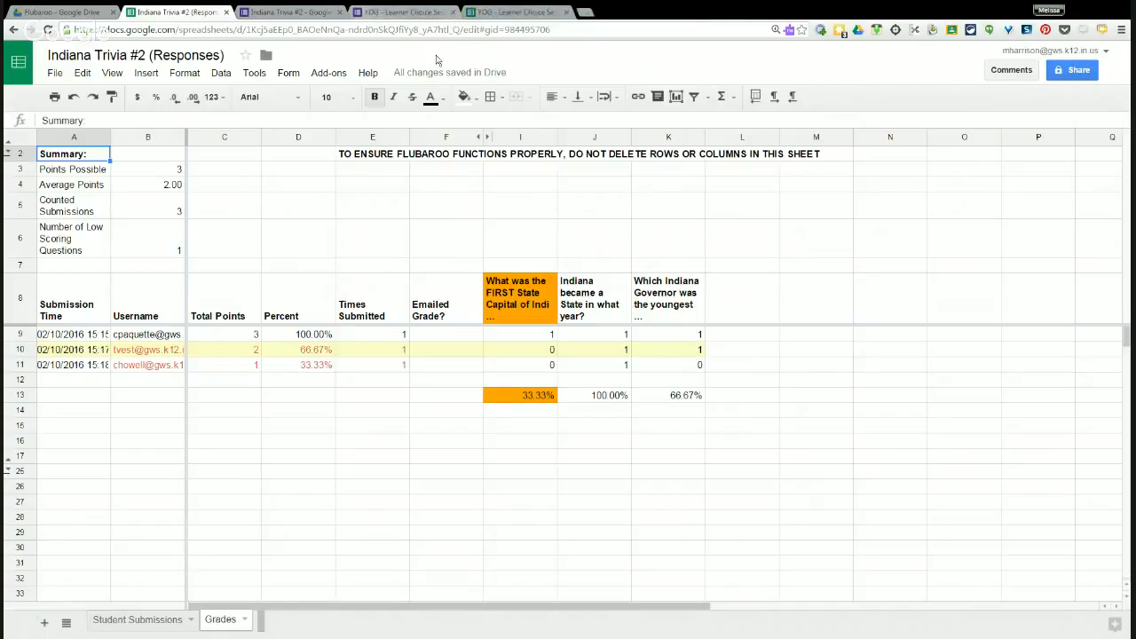
{"action": "left_click", "coordinate": [401, 12]}
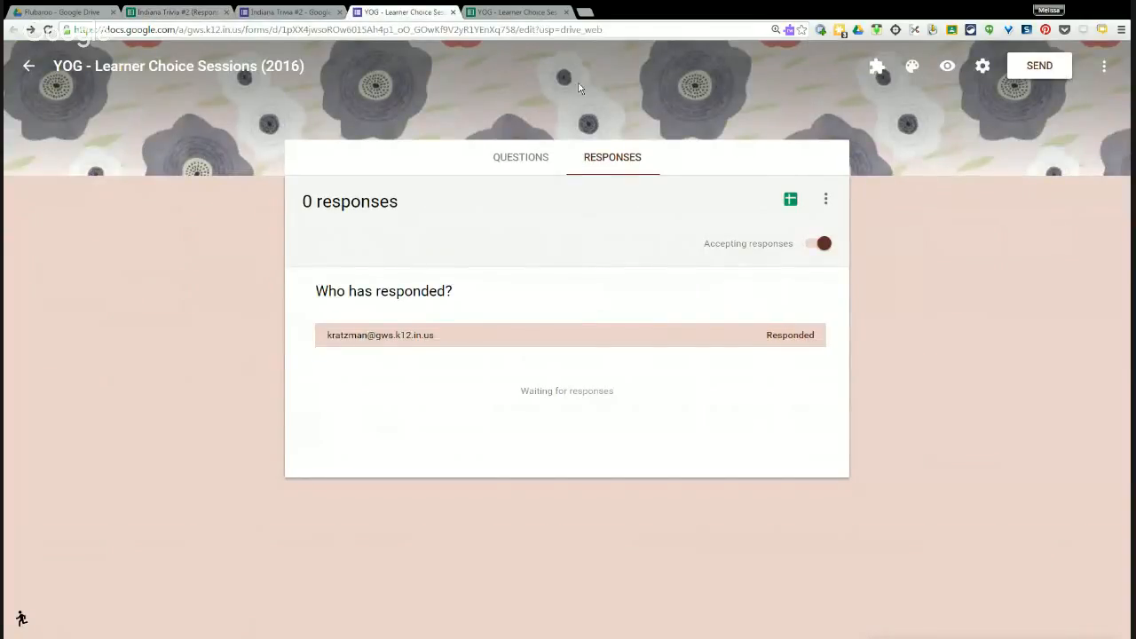
Go back from the YOG form to the Google Forms home page.
{"action": "left_click", "coordinate": [29, 67]}
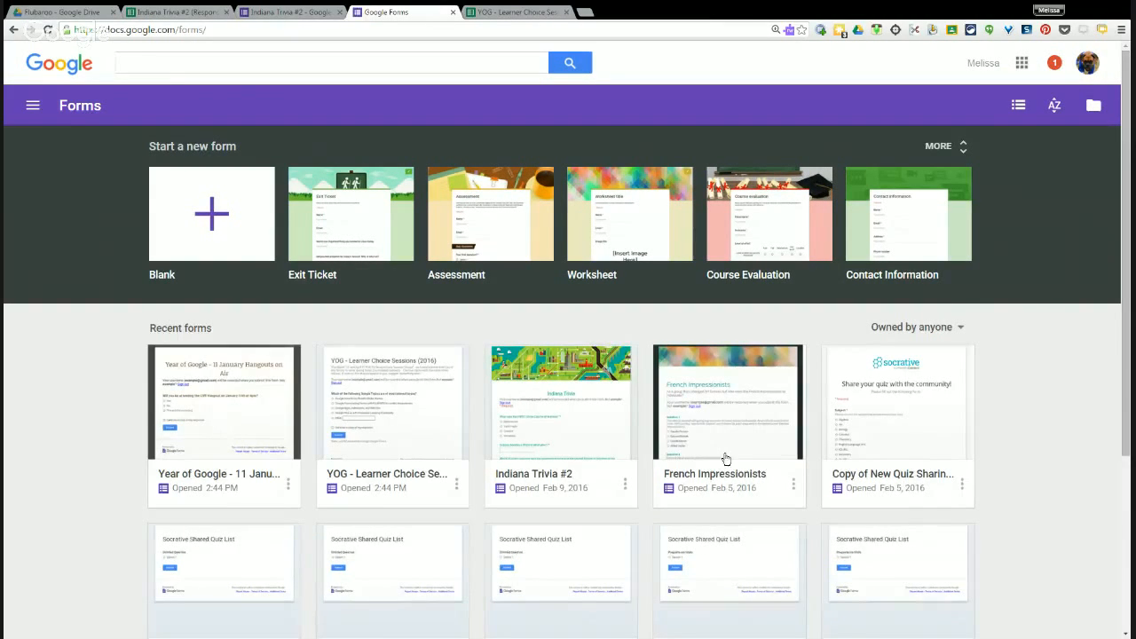
Open the YOG - Learner Choice Sessions (2016) form from Recent forms.
{"action": "left_click", "coordinate": [399, 424]}
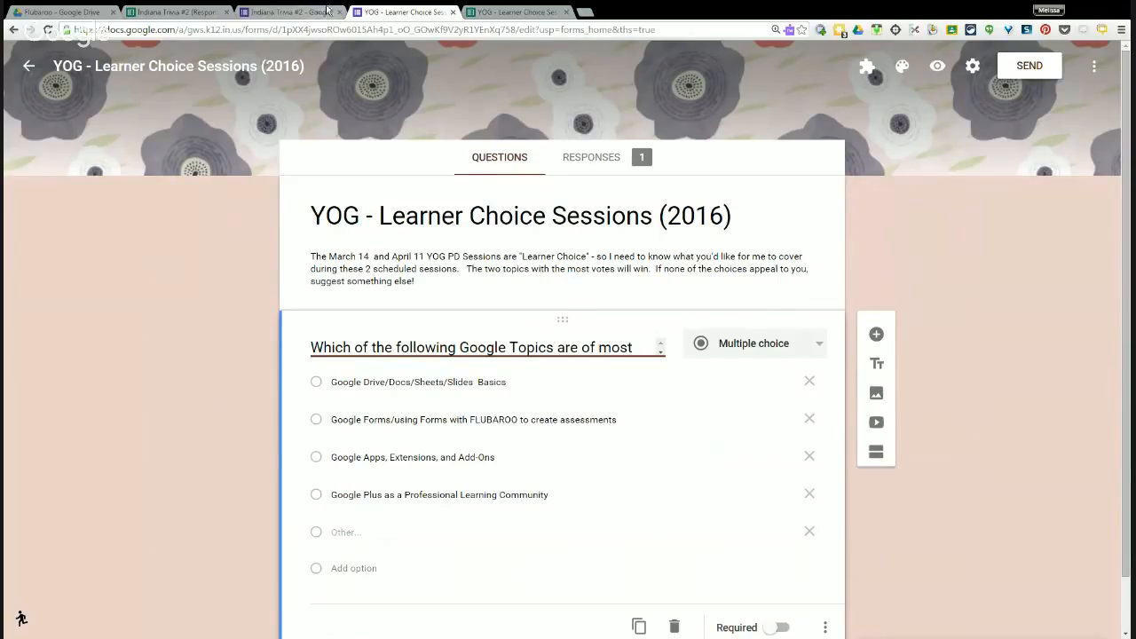
Create a new blank form titled 'Test Form'.
{"action": "left_click", "coordinate": [30, 71]}
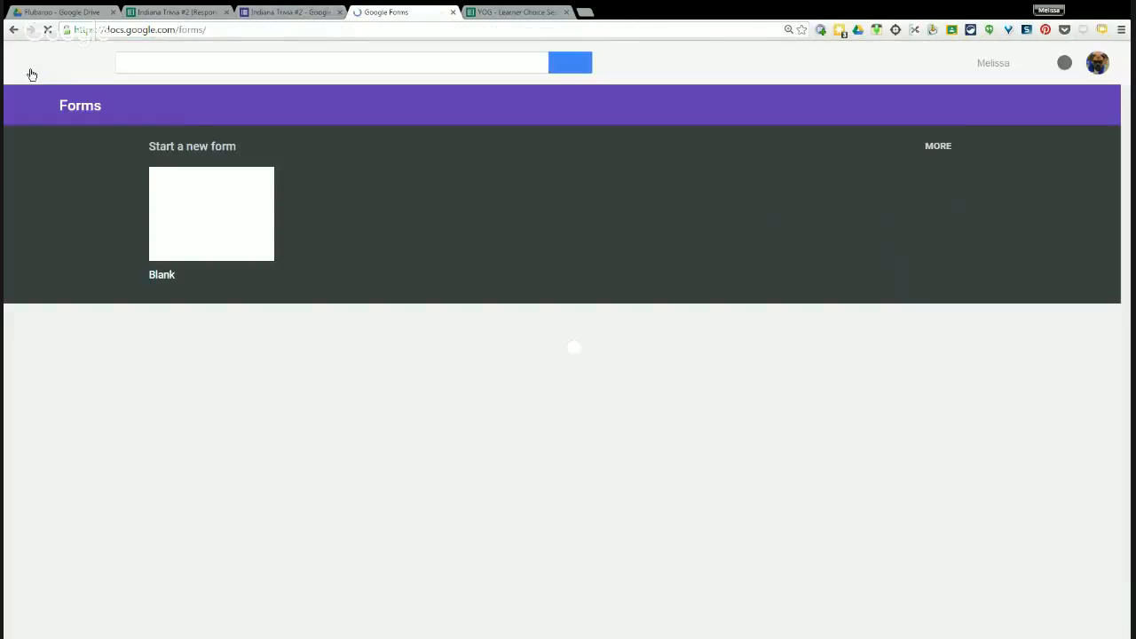
{"action": "left_click", "coordinate": [236, 245]}
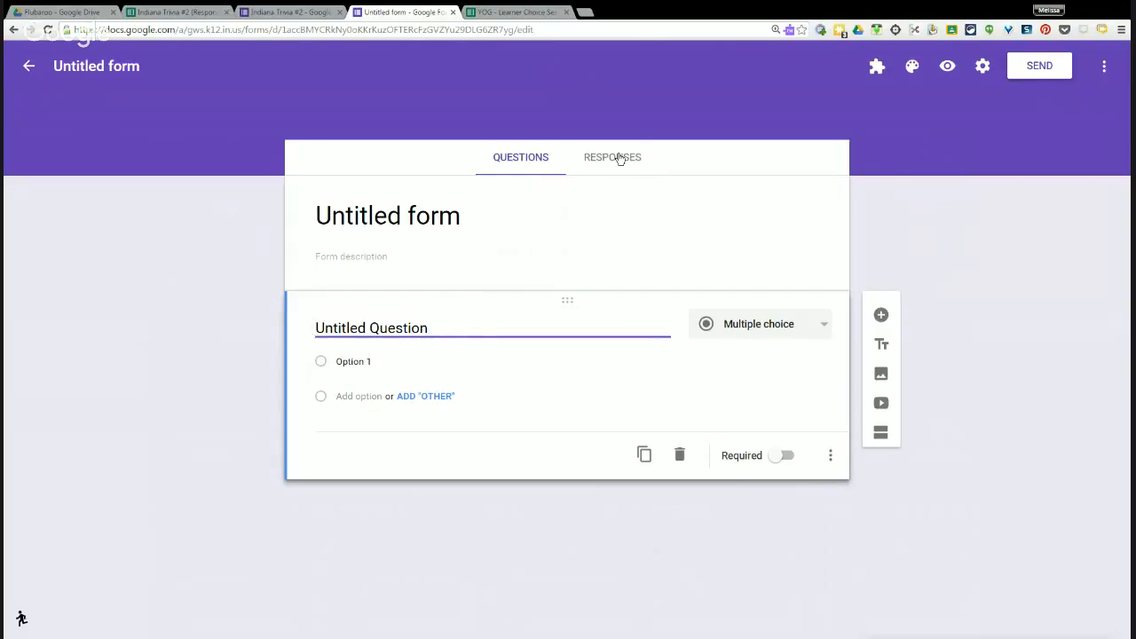
{"action": "left_click", "coordinate": [368, 210]}
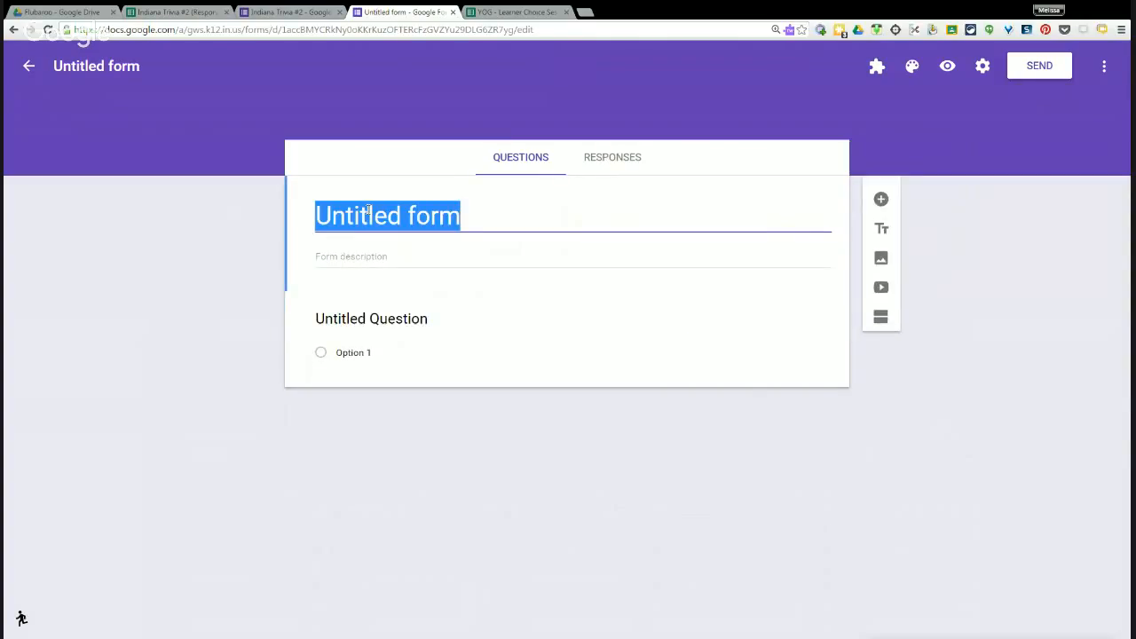
{"action": "type", "text": "Test"}
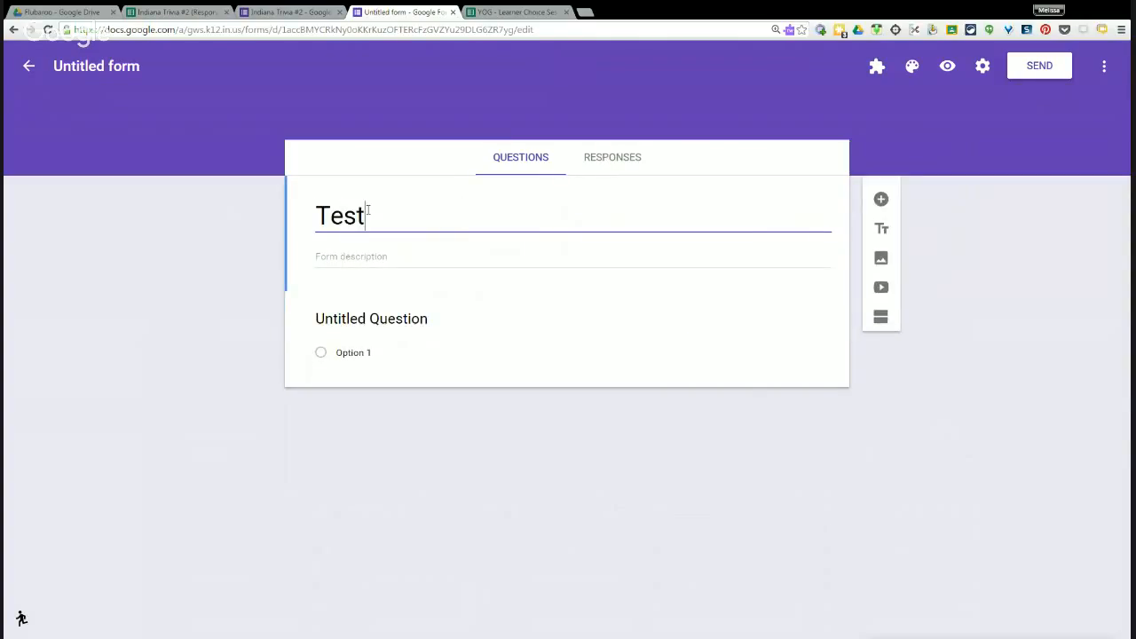
{"action": "type", "text": " FOrm"}
{"action": "key", "text": "BackSpace"}
{"action": "key", "text": "BackSpace"}
{"action": "key", "text": "BackSpace"}
{"action": "key", "text": "BackSpace"}
{"action": "key", "text": "BackSpace"}
{"action": "type", "text": "Form"}
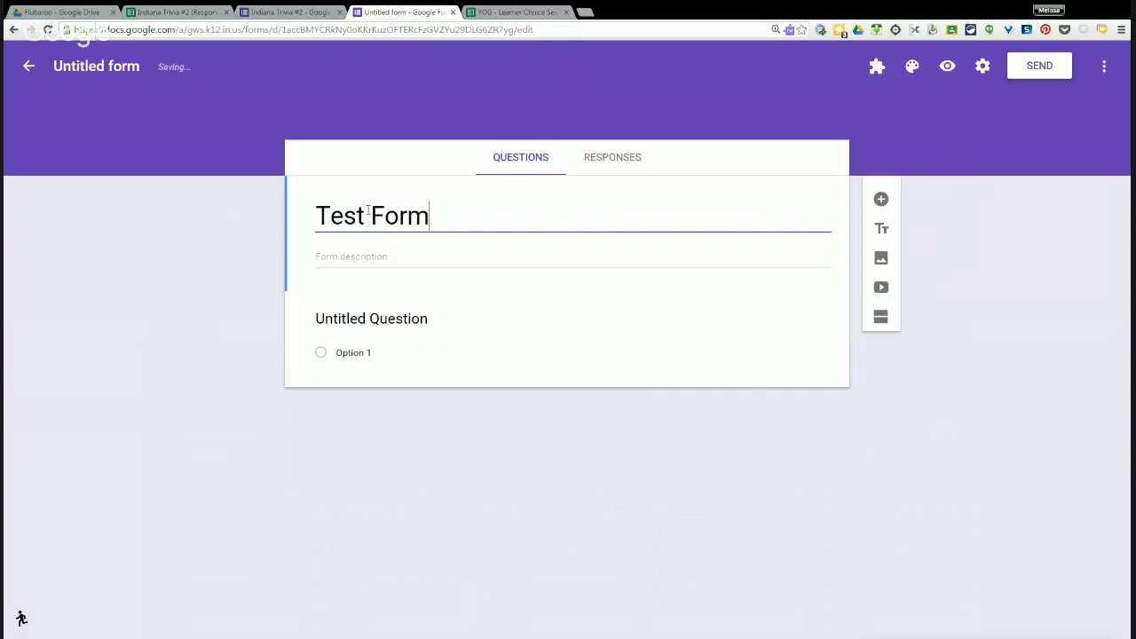
Give the form the description 'extra description'.
{"action": "left_click", "coordinate": [341, 268]}
{"action": "type", "text": "ex"}
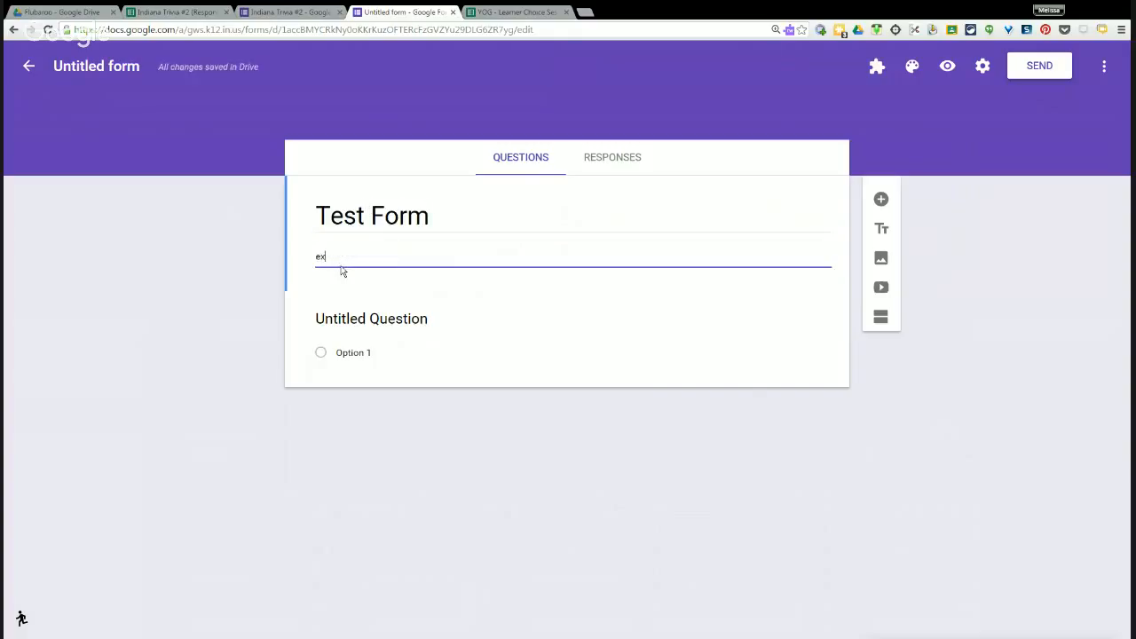
{"action": "type", "text": "tra descripyion"}
{"action": "key", "text": "BackSpace"}
{"action": "key", "text": "BackSpace"}
{"action": "key", "text": "BackSpace"}
{"action": "key", "text": "BackSpace"}
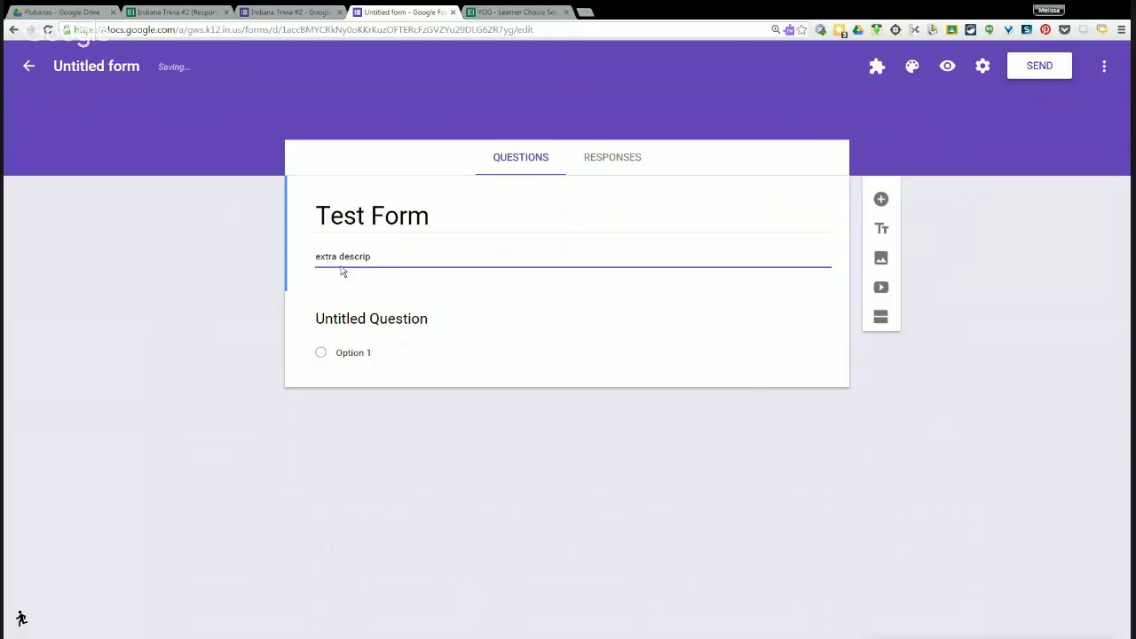
{"action": "type", "text": "tion"}
Write the multiple-choice question 'Why did the chicken cross the road'.
{"action": "left_click", "coordinate": [457, 347]}
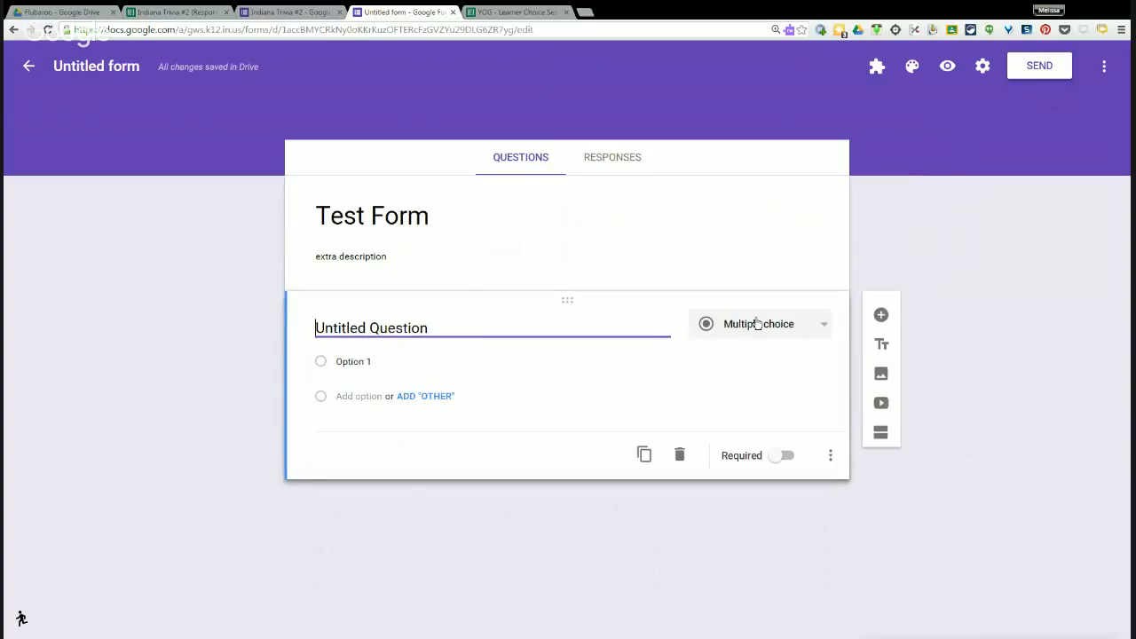
{"action": "left_click", "coordinate": [824, 328]}
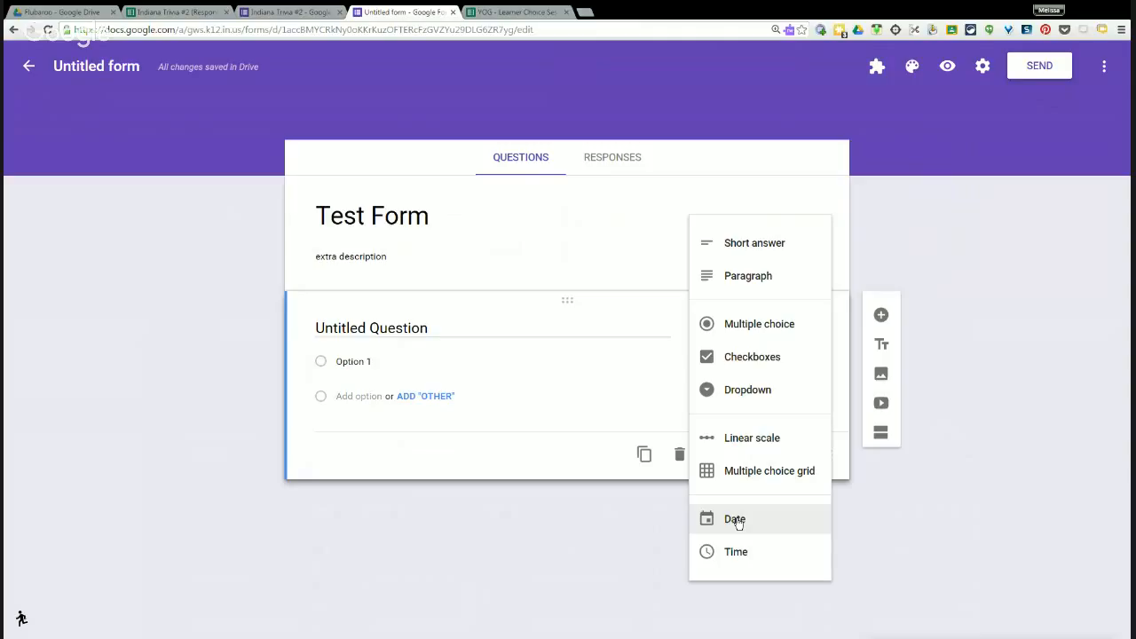
{"action": "left_click", "coordinate": [422, 327]}
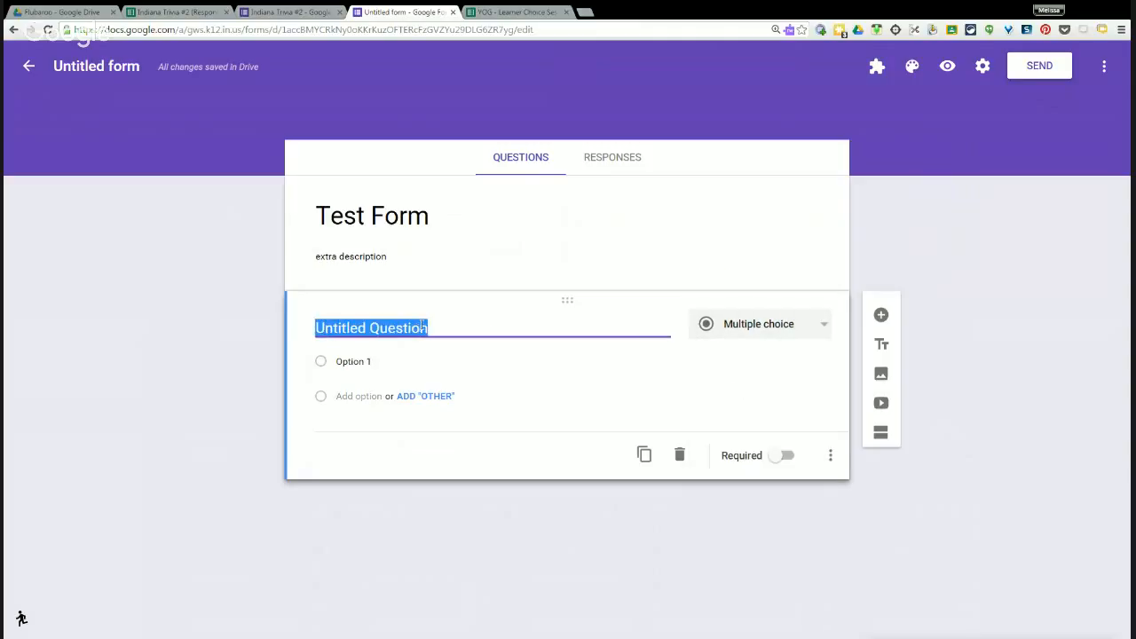
{"action": "type", "text": "Why ddid"}
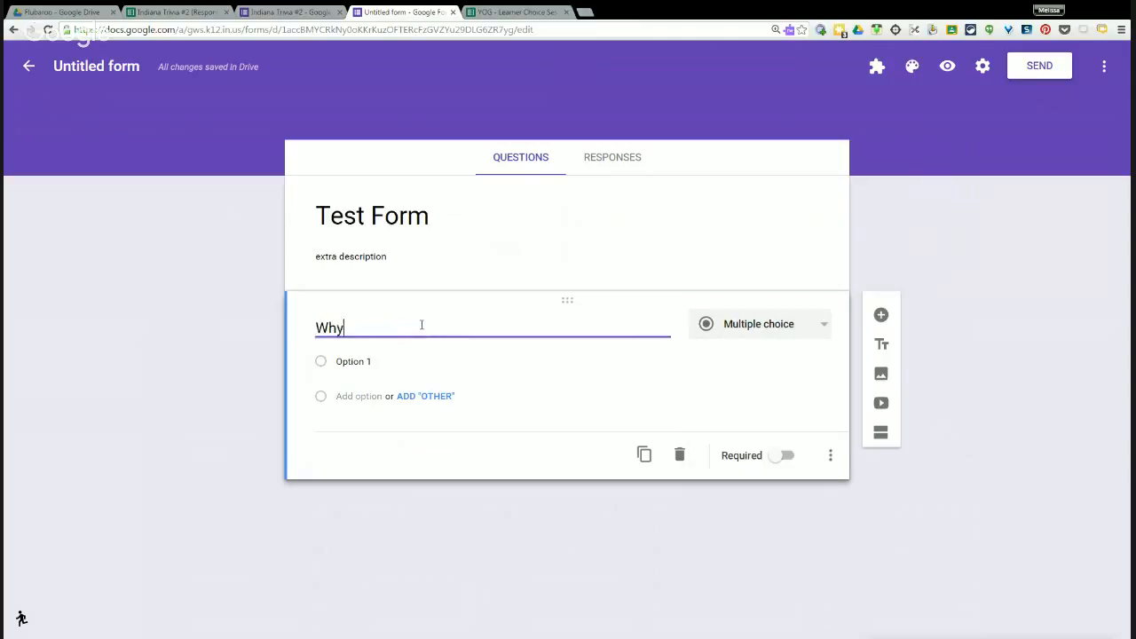
{"action": "key", "text": "BackSpace"}
{"action": "key", "text": "BackSpace"}
{"action": "key", "text": "BackSpace"}
{"action": "type", "text": "id the chickn"}
{"action": "type", "text": "n cross the o"}
{"action": "key", "text": "BackSpace"}
{"action": "type", "text": "road"}
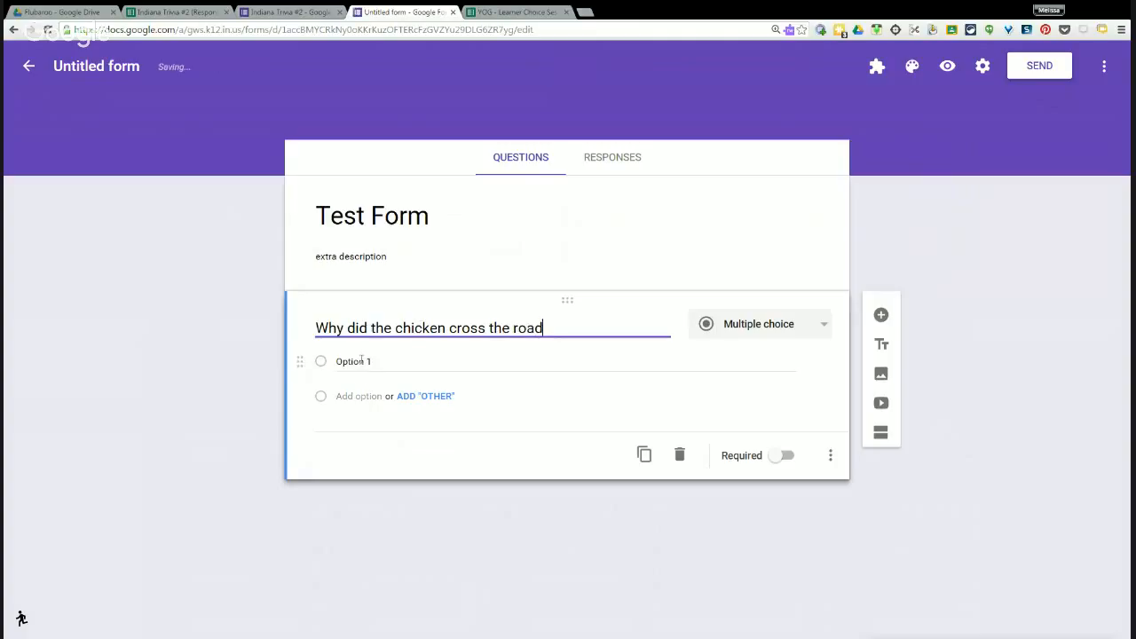
Add answers 'To get to the other side', 'To prove to the possum it could be done', 'To save a damsel in distress'.
{"action": "left_click", "coordinate": [359, 361]}
{"action": "type", "text": "To get to the other"}
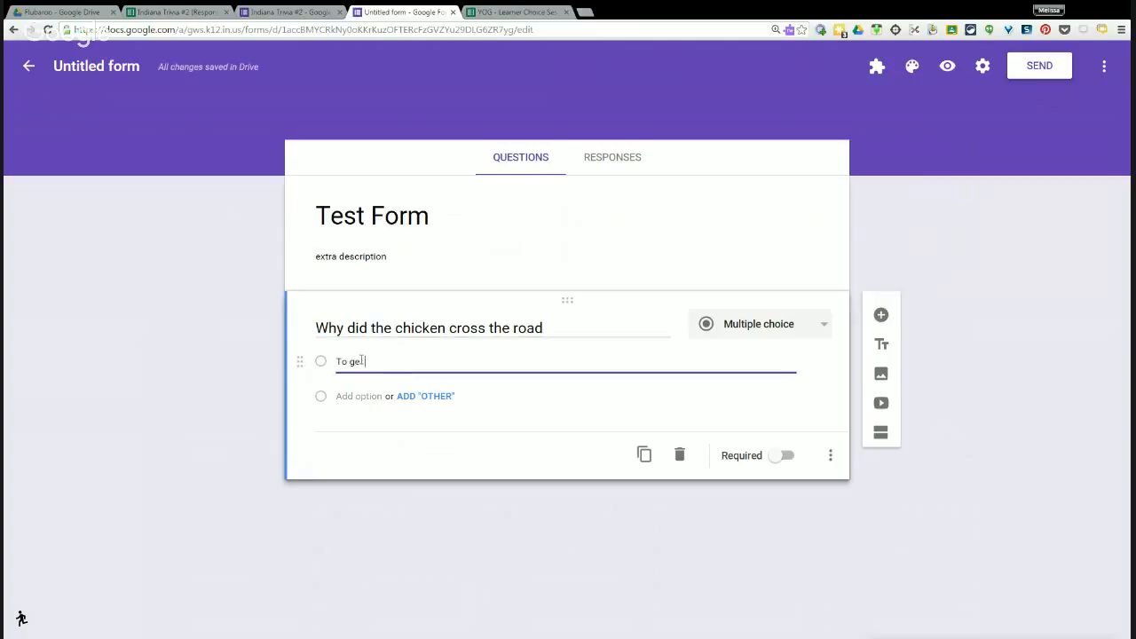
{"action": "type", "text": " side"}
{"action": "left_click", "coordinate": [377, 397]}
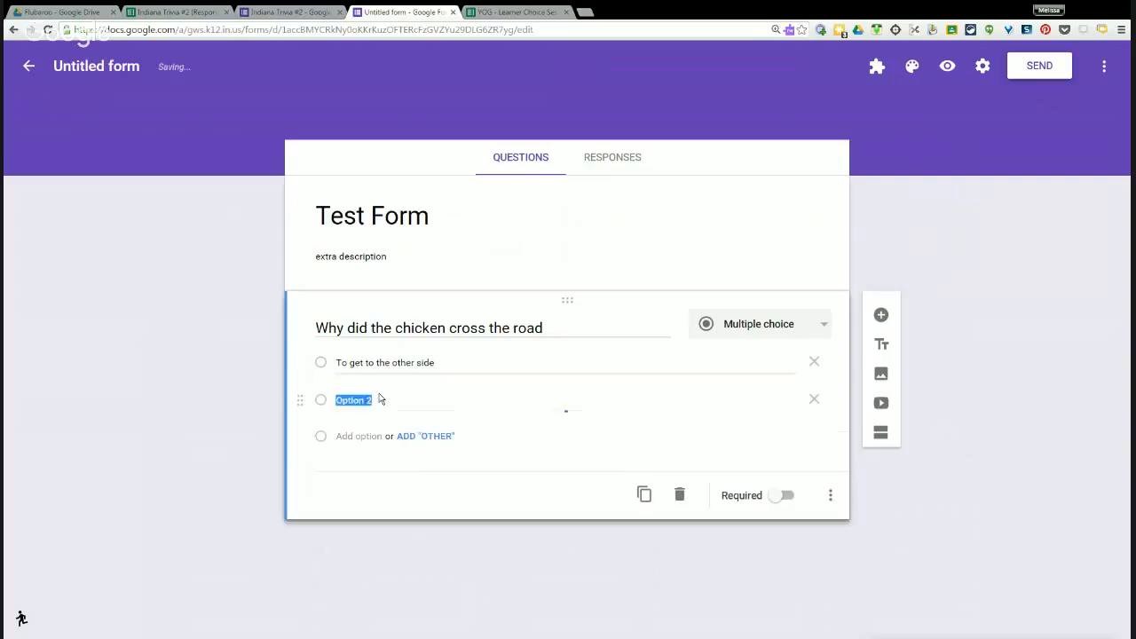
{"action": "type", "text": "To p"}
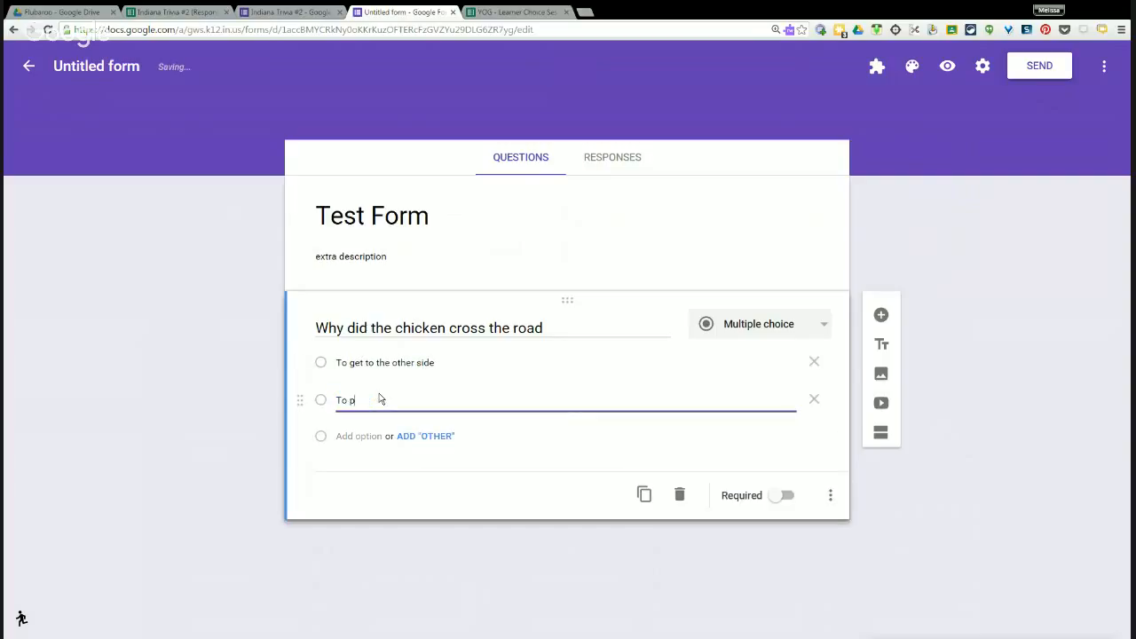
{"action": "type", "text": "rove to the possum it could be done"}
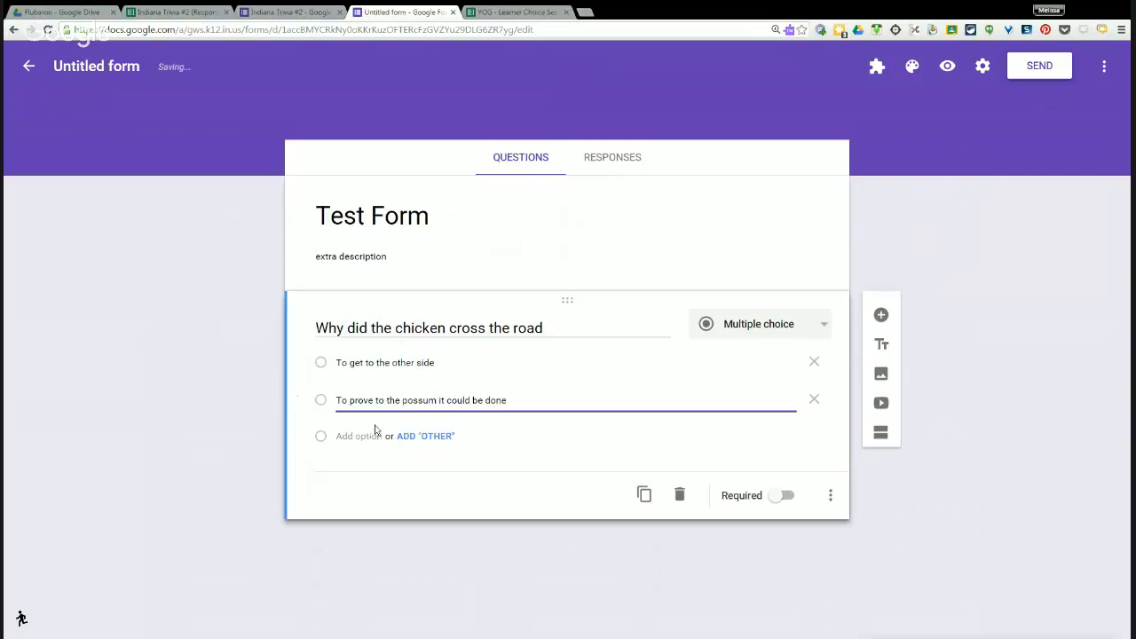
{"action": "left_click", "coordinate": [372, 436]}
{"action": "type", "text": "To sa"}
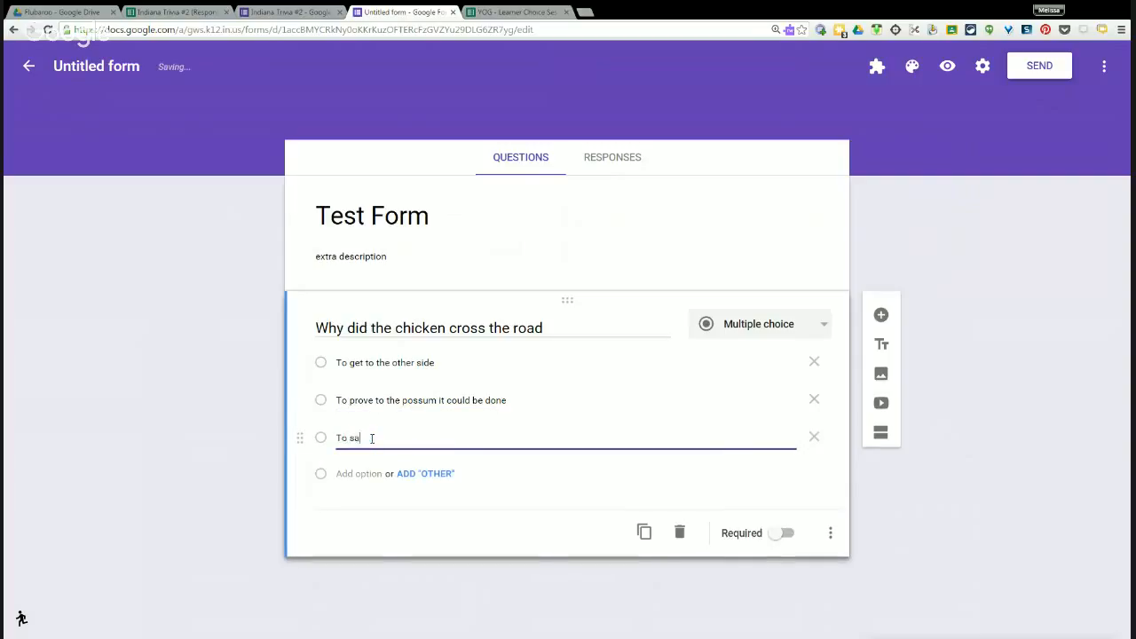
{"action": "type", "text": "ve a damse"}
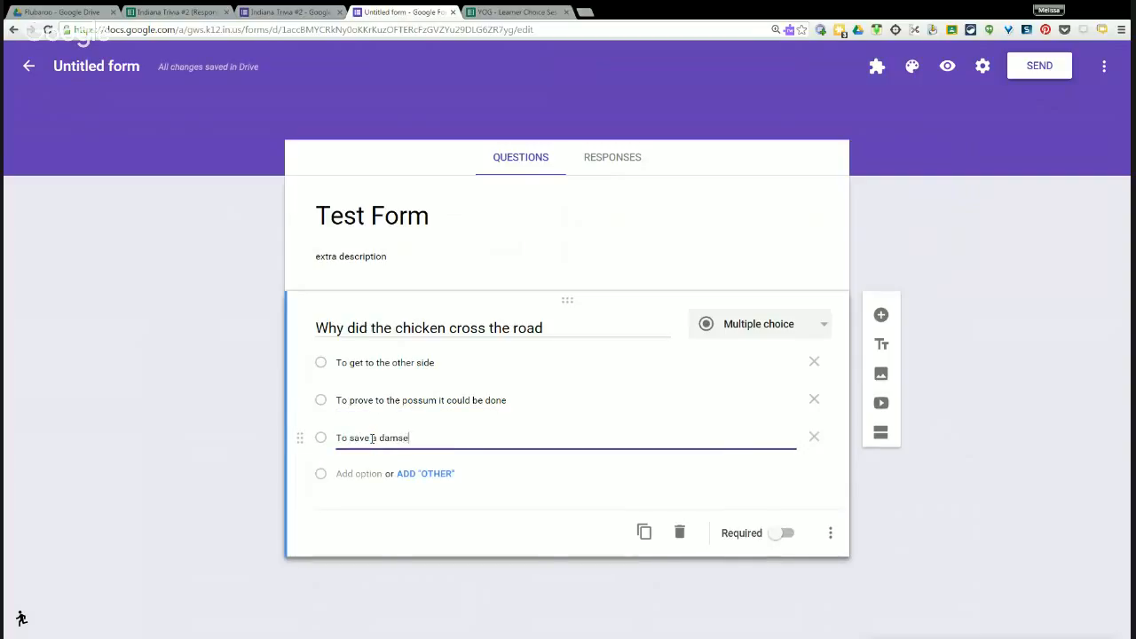
{"action": "type", "text": "l in distress"}
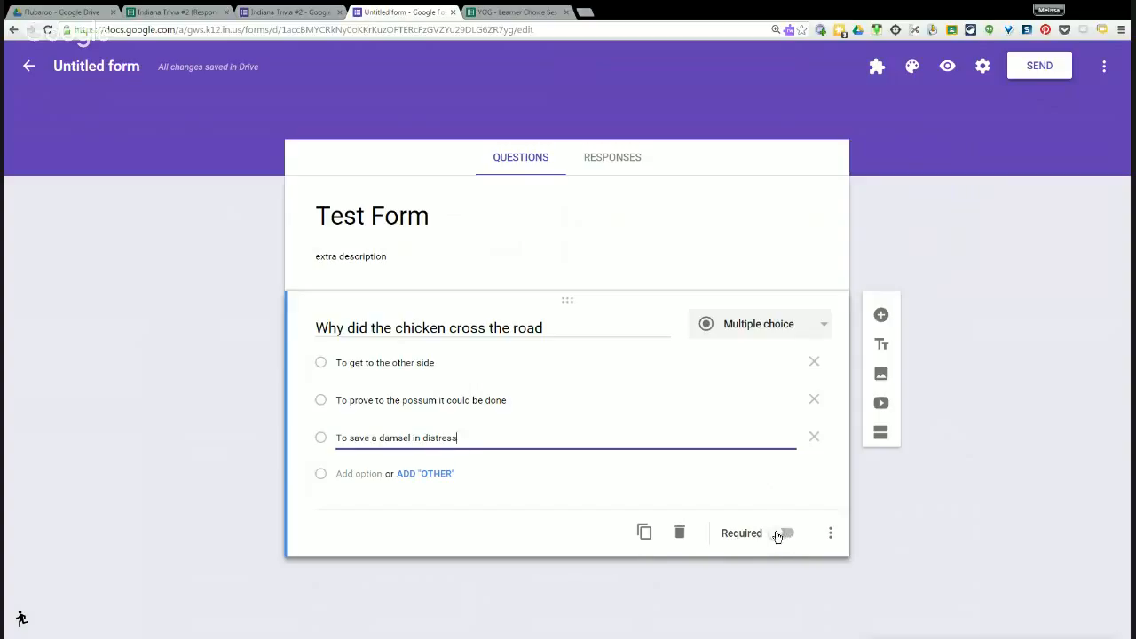
Make the chicken question required.
{"action": "left_click", "coordinate": [776, 535]}
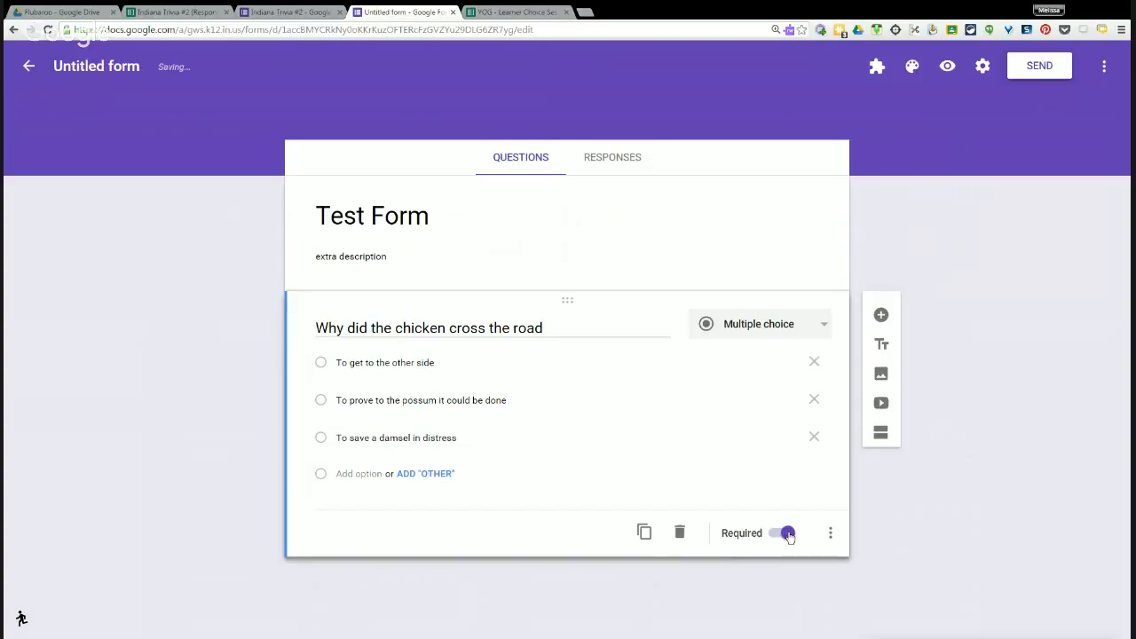
{"action": "left_click", "coordinate": [787, 534]}
{"action": "left_click", "coordinate": [775, 534]}
{"action": "left_click", "coordinate": [779, 534]}
{"action": "left_click", "coordinate": [781, 534]}
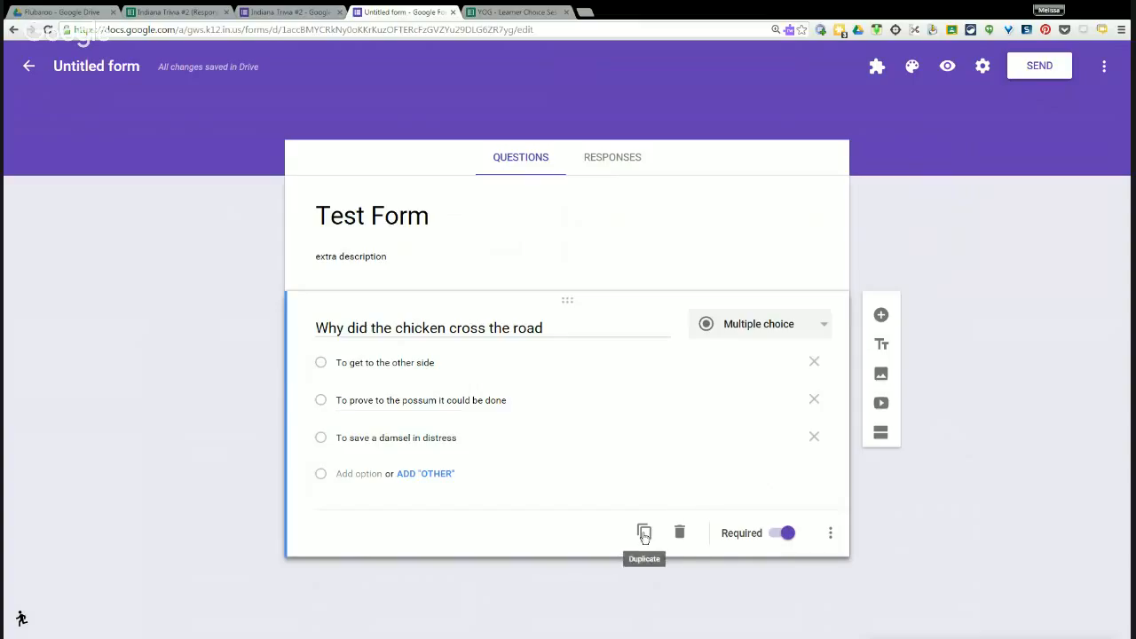
Duplicate the chicken question and change the copy to Short answer.
{"action": "left_click", "coordinate": [644, 535]}
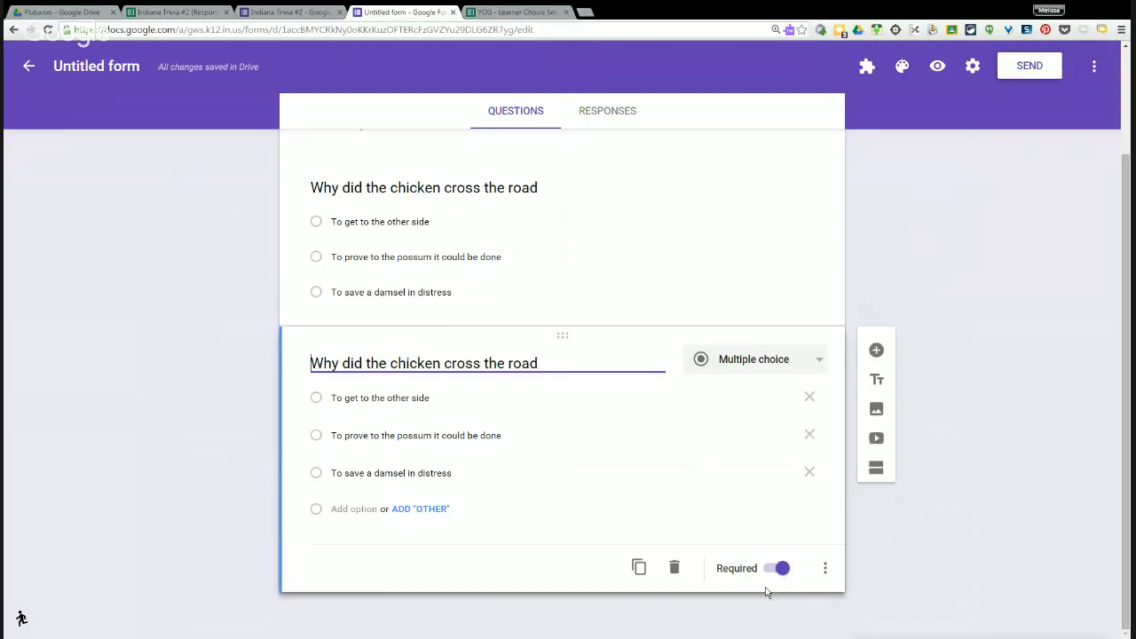
{"action": "left_click", "coordinate": [826, 570]}
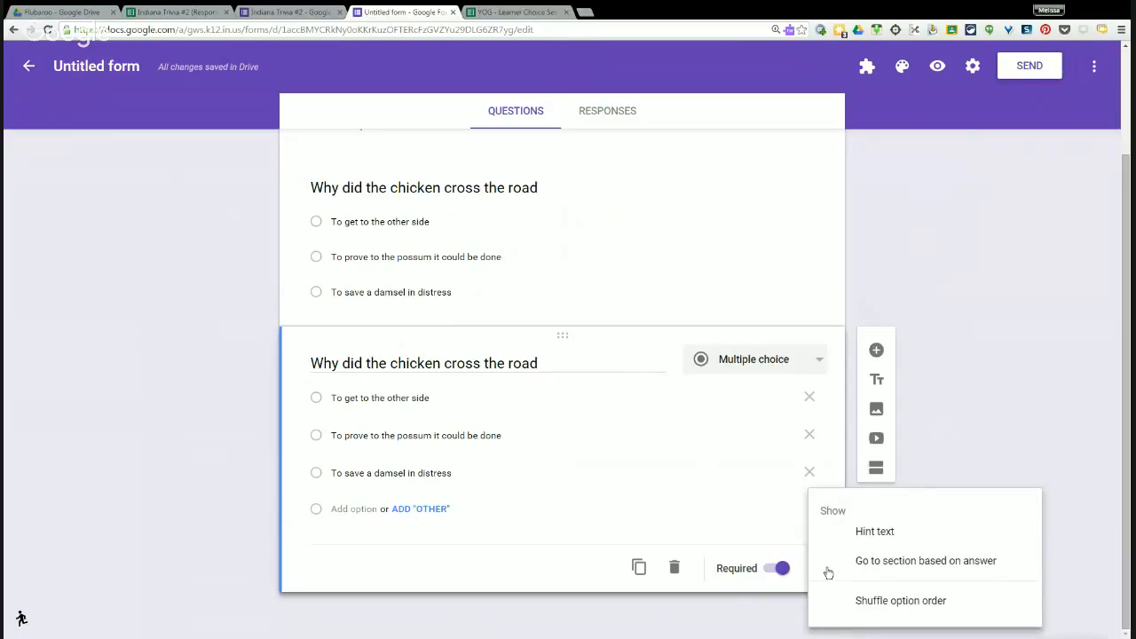
{"action": "left_click", "coordinate": [698, 498]}
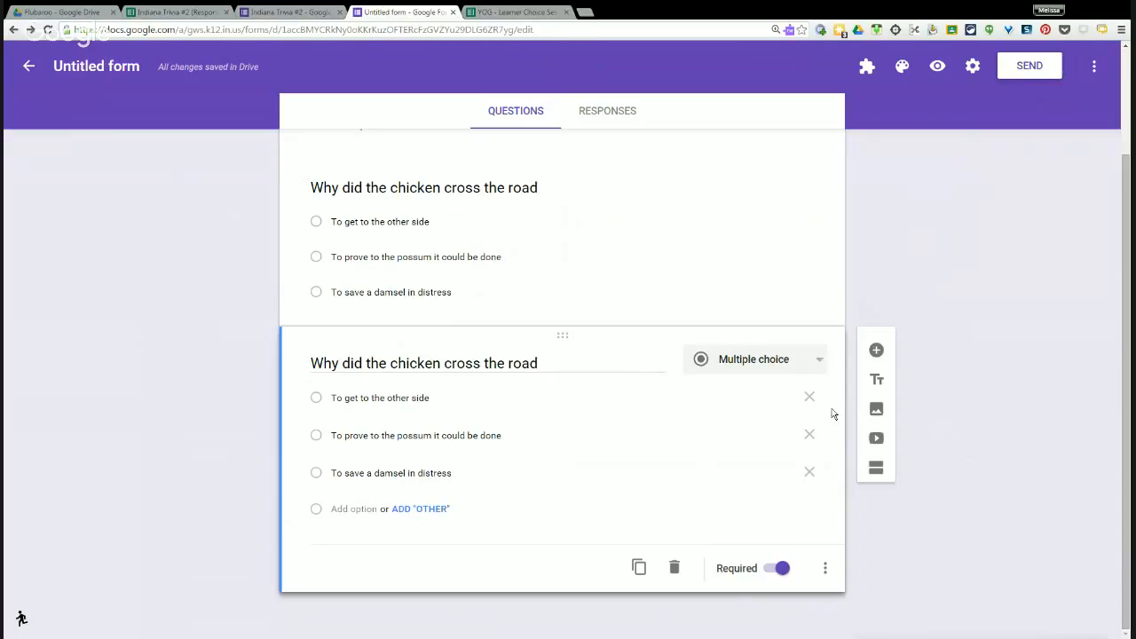
{"action": "left_click", "coordinate": [816, 363]}
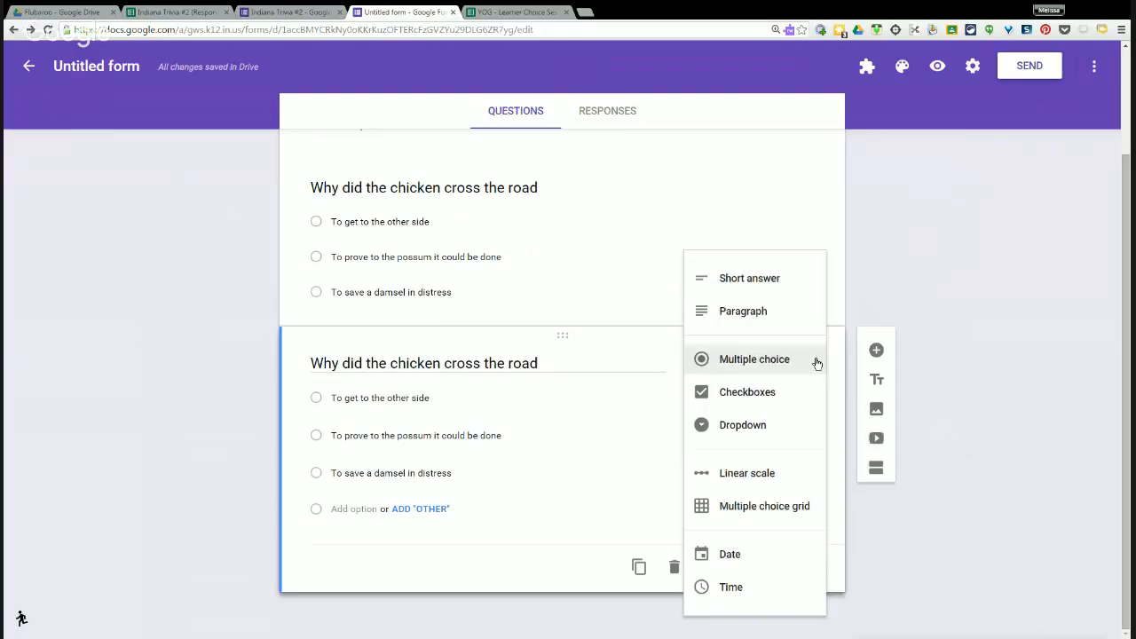
{"action": "left_click", "coordinate": [754, 280]}
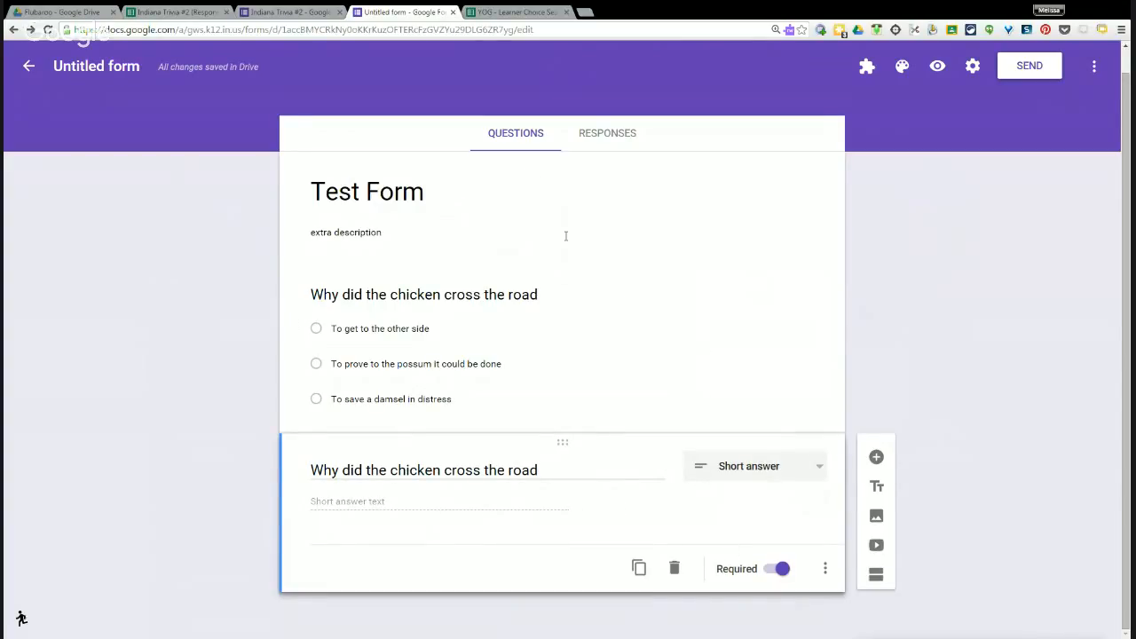
Add a blank multiple-choice question with Option 1 below the short-answer question, then show the colour palette.
{"action": "left_click", "coordinate": [875, 459]}
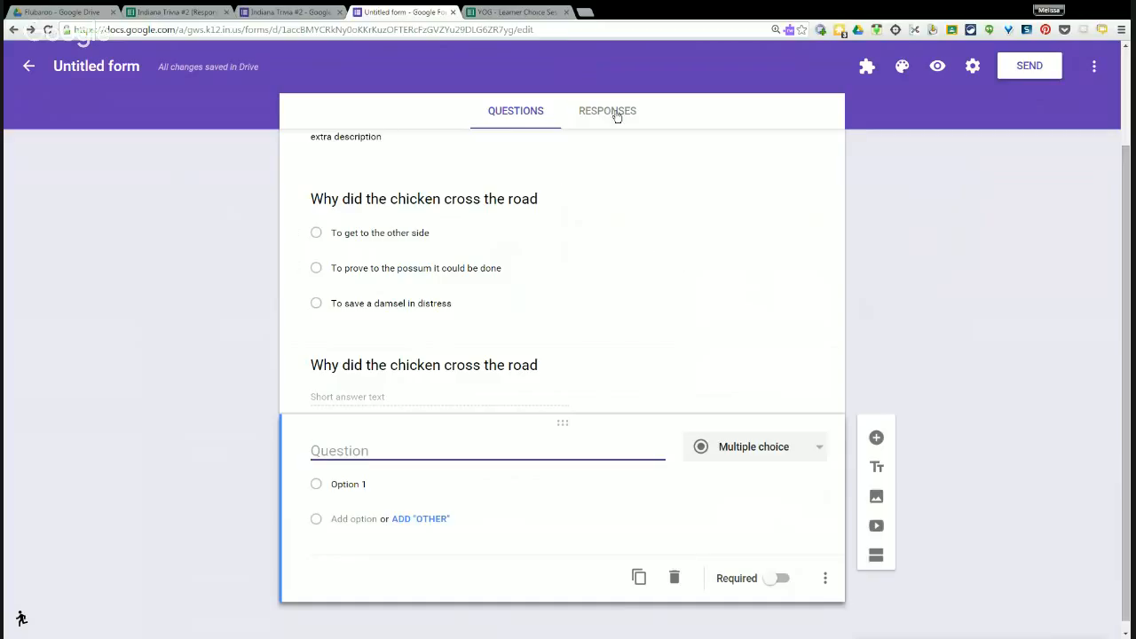
{"action": "left_click", "coordinate": [902, 71]}
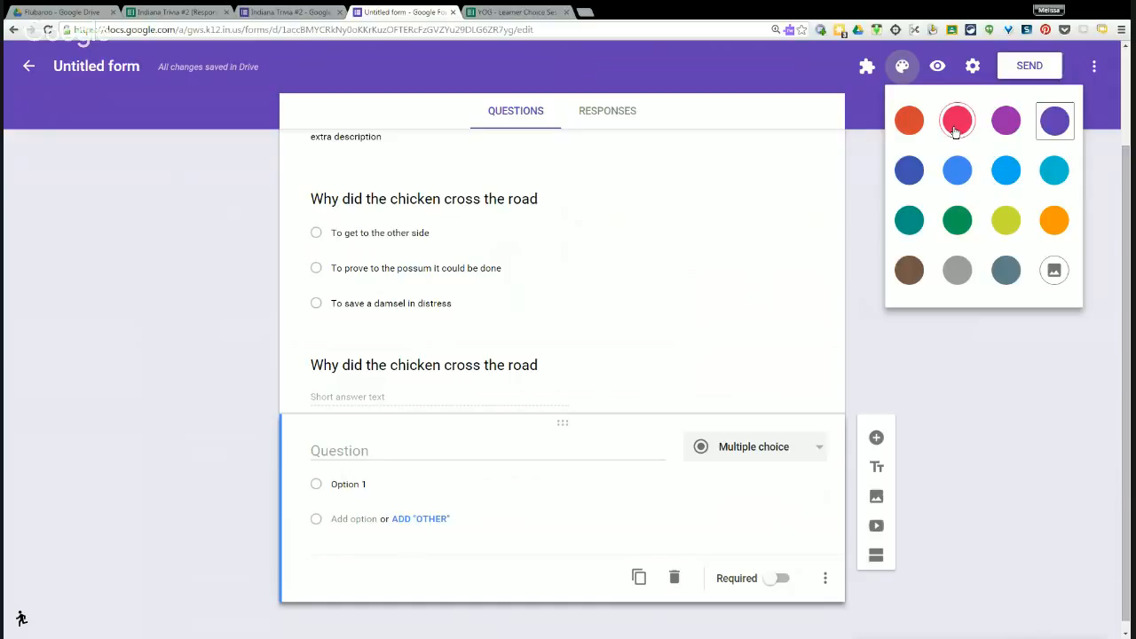
{"action": "left_click", "coordinate": [1054, 271]}
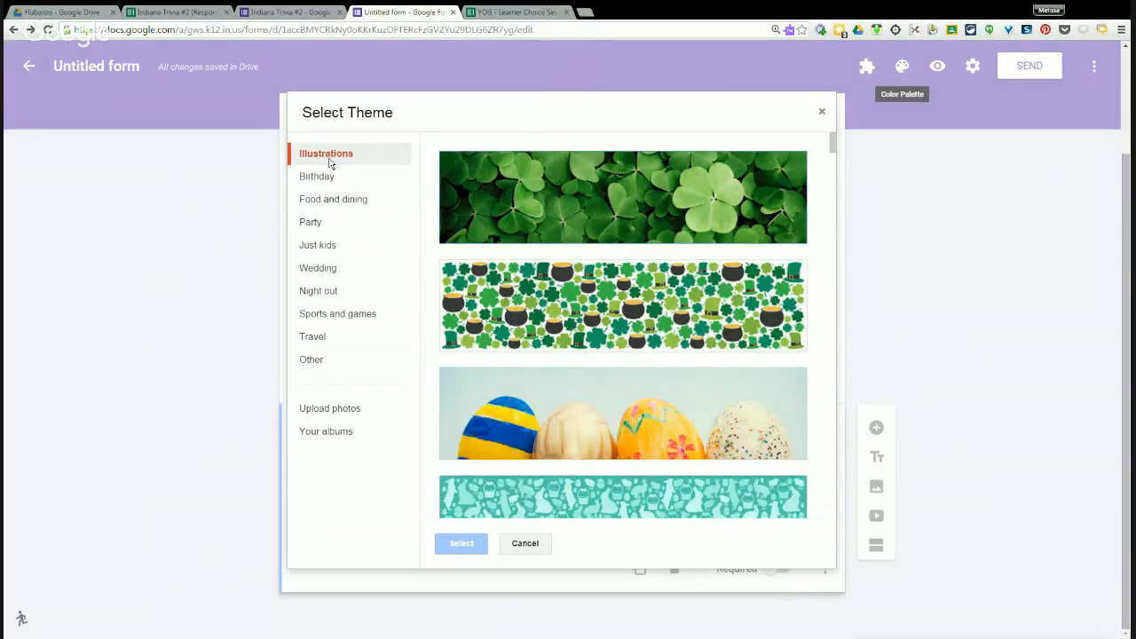
{"action": "scroll", "coordinate": [706, 292], "scroll_direction": "down", "scroll_amount": 4}
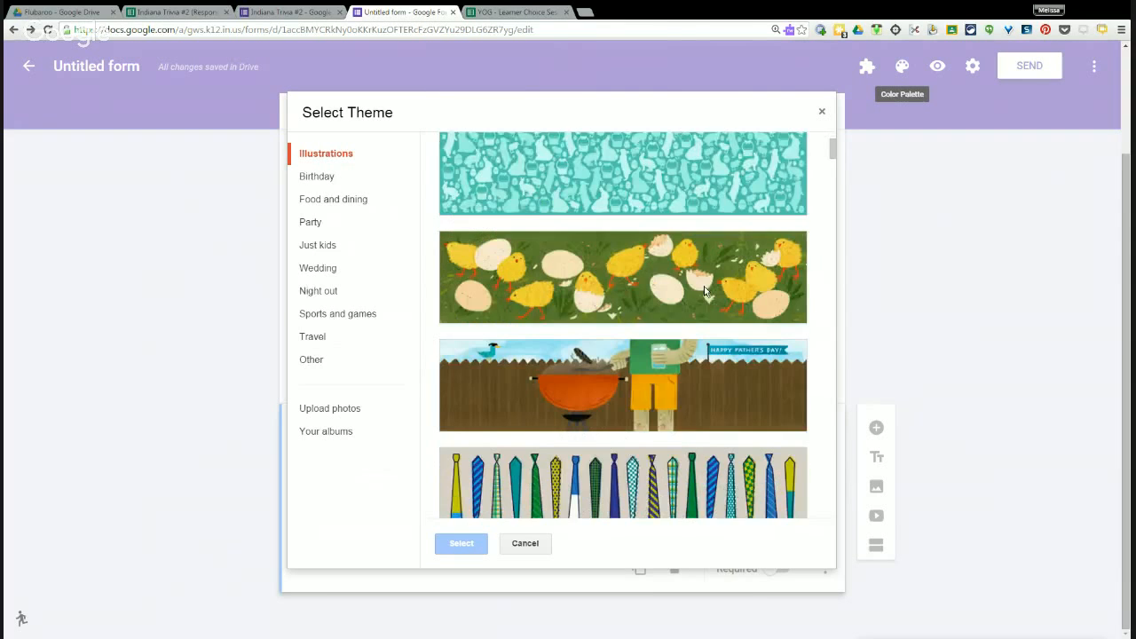
{"action": "scroll", "coordinate": [705, 291], "scroll_direction": "down", "scroll_amount": 3}
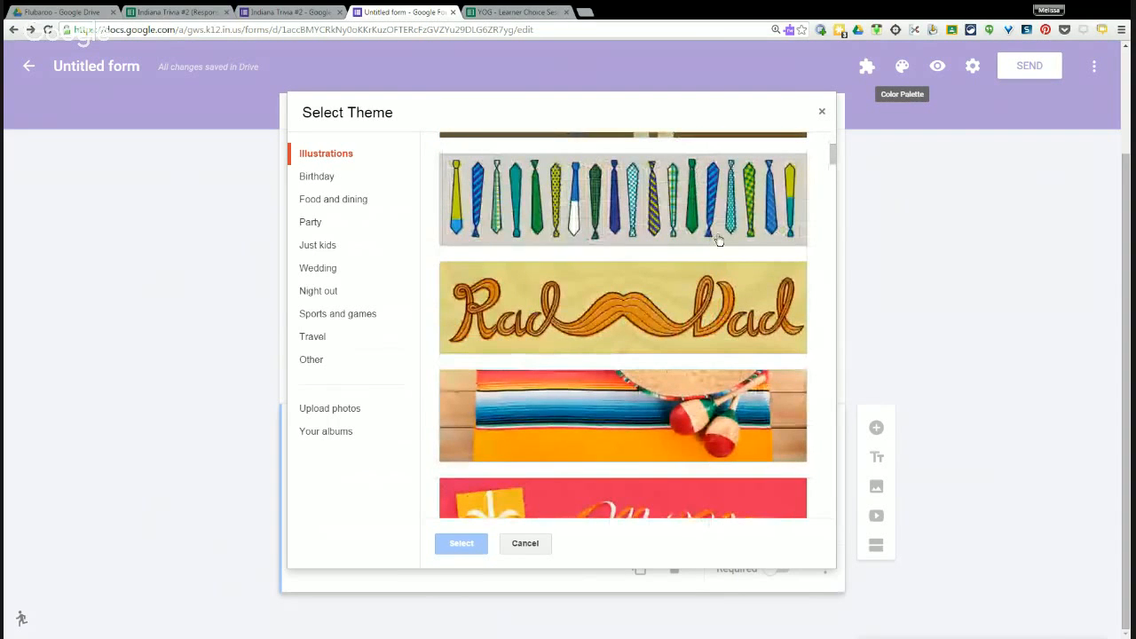
{"action": "scroll", "coordinate": [719, 315], "scroll_direction": "down", "scroll_amount": 3}
{"action": "left_click", "coordinate": [330, 315]}
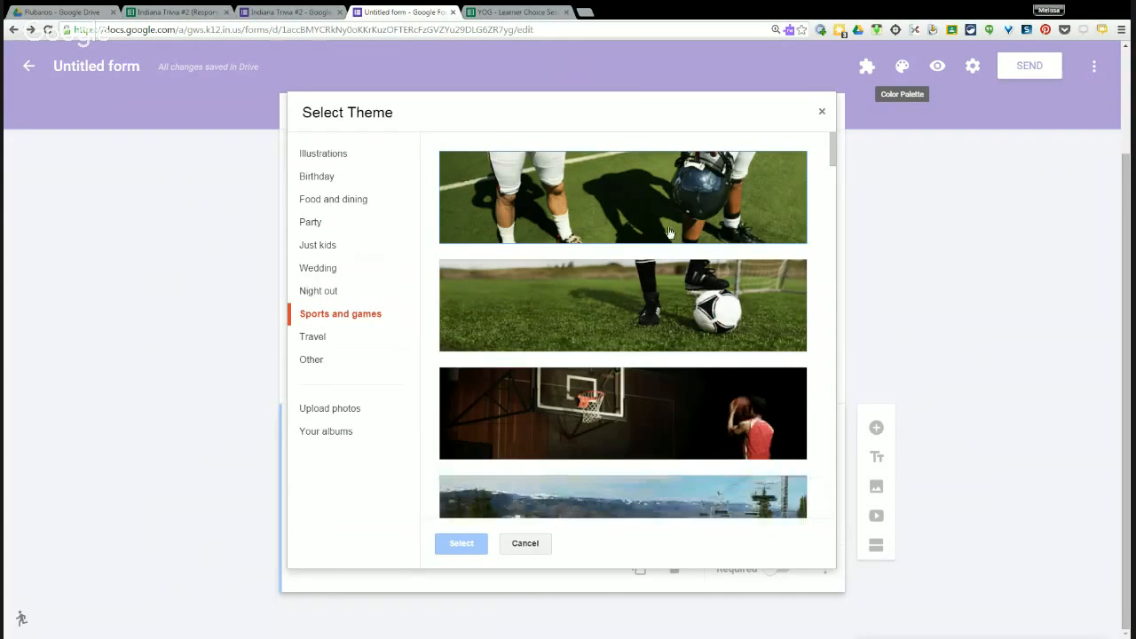
{"action": "scroll", "coordinate": [673, 282], "scroll_direction": "down", "scroll_amount": 2}
{"action": "scroll", "coordinate": [673, 282], "scroll_direction": "down", "scroll_amount": 10}
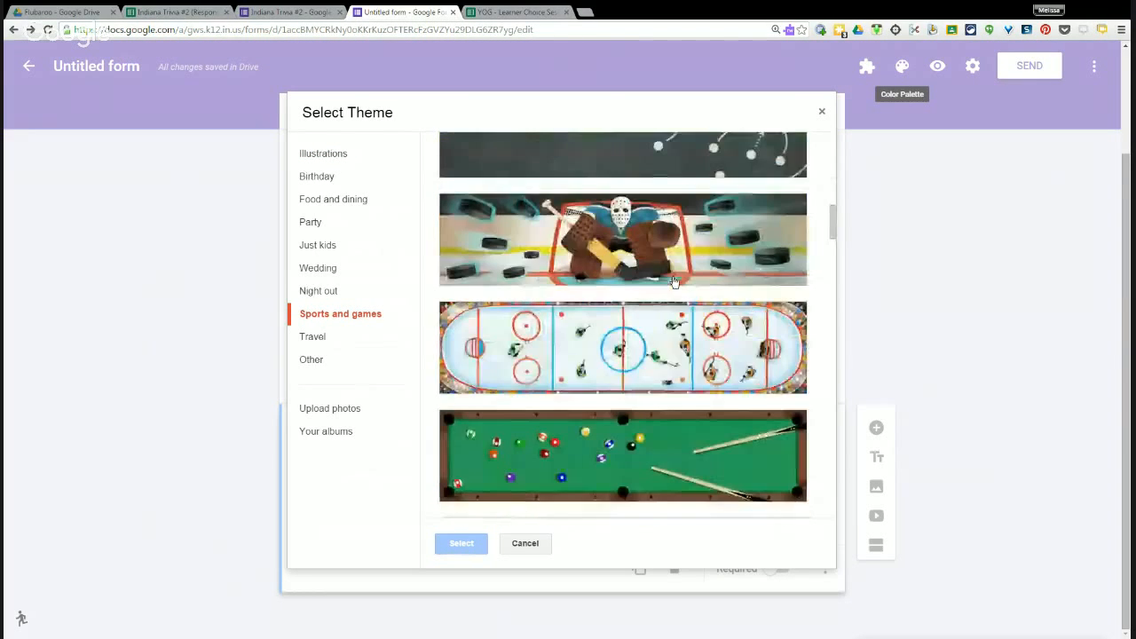
{"action": "scroll", "coordinate": [674, 283], "scroll_direction": "down", "scroll_amount": 6}
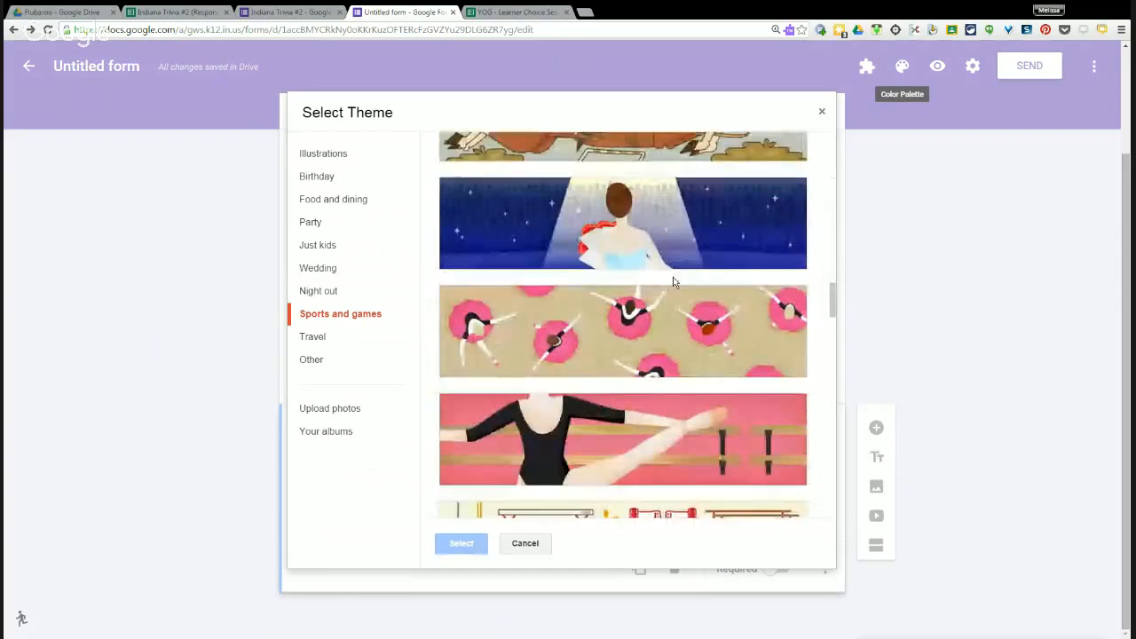
{"action": "scroll", "coordinate": [672, 282], "scroll_direction": "down", "scroll_amount": 8}
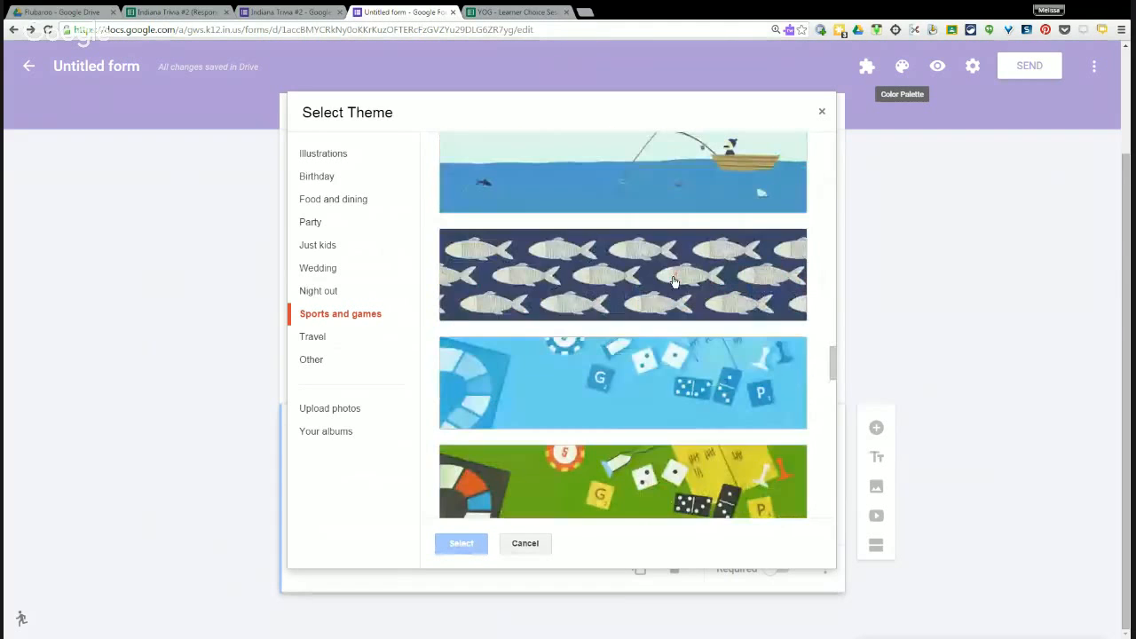
{"action": "left_click", "coordinate": [346, 359]}
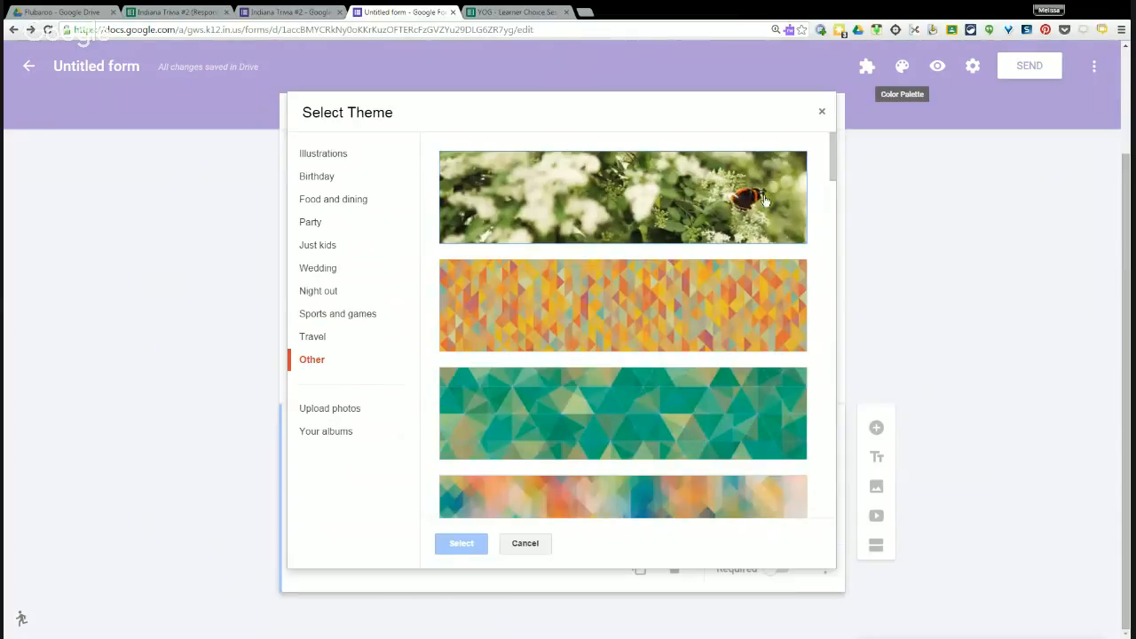
{"action": "left_click", "coordinate": [819, 114]}
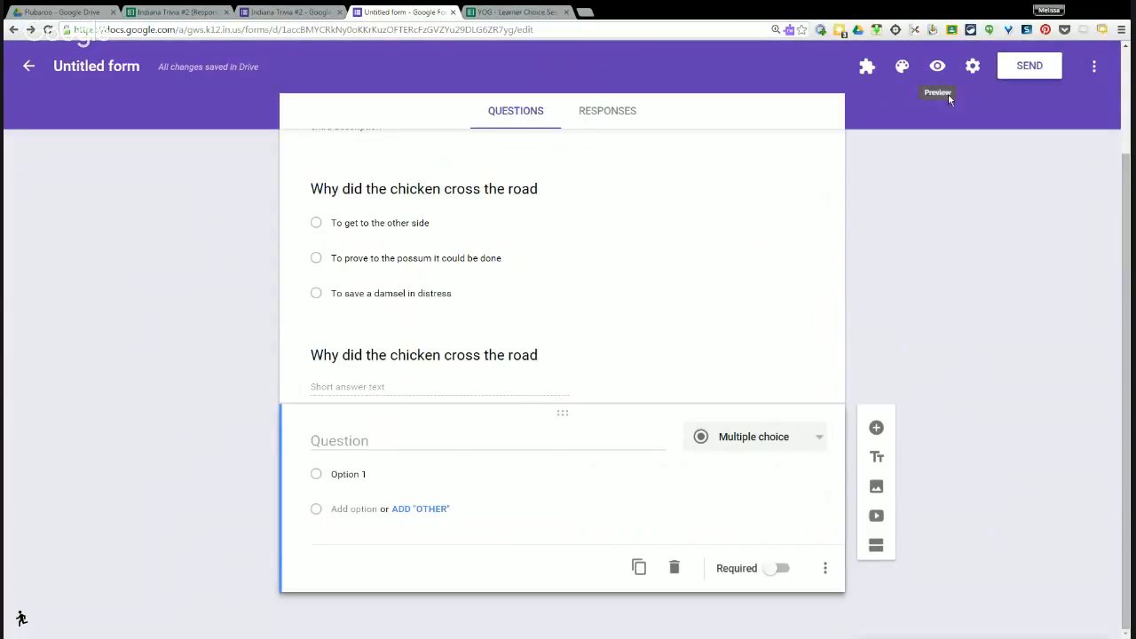
{"action": "left_click", "coordinate": [935, 67]}
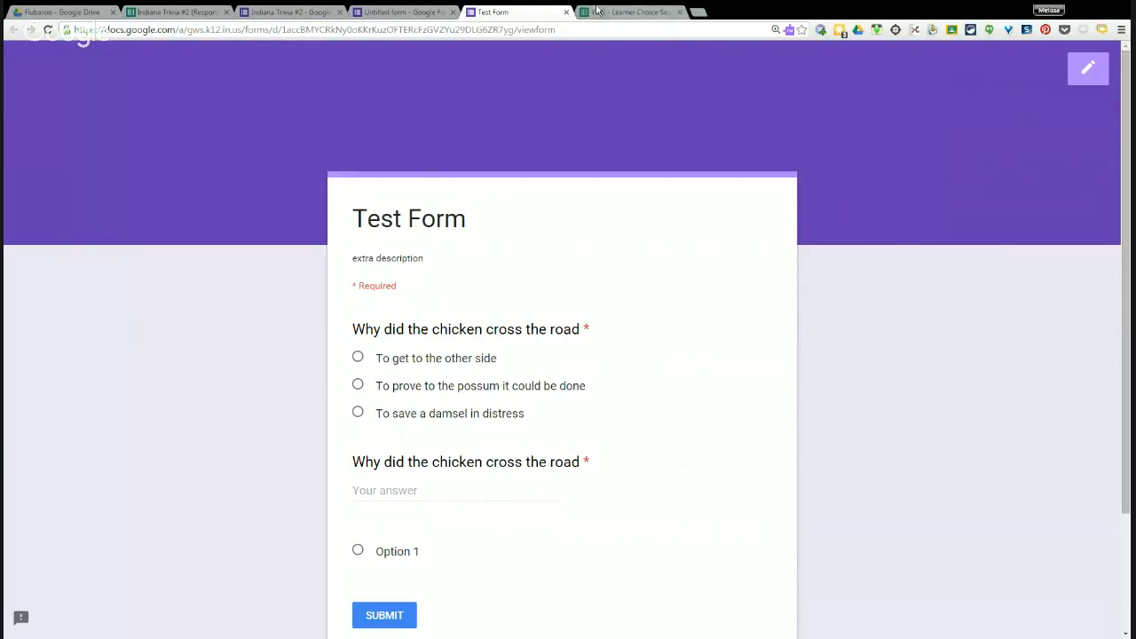
{"action": "left_click", "coordinate": [567, 13]}
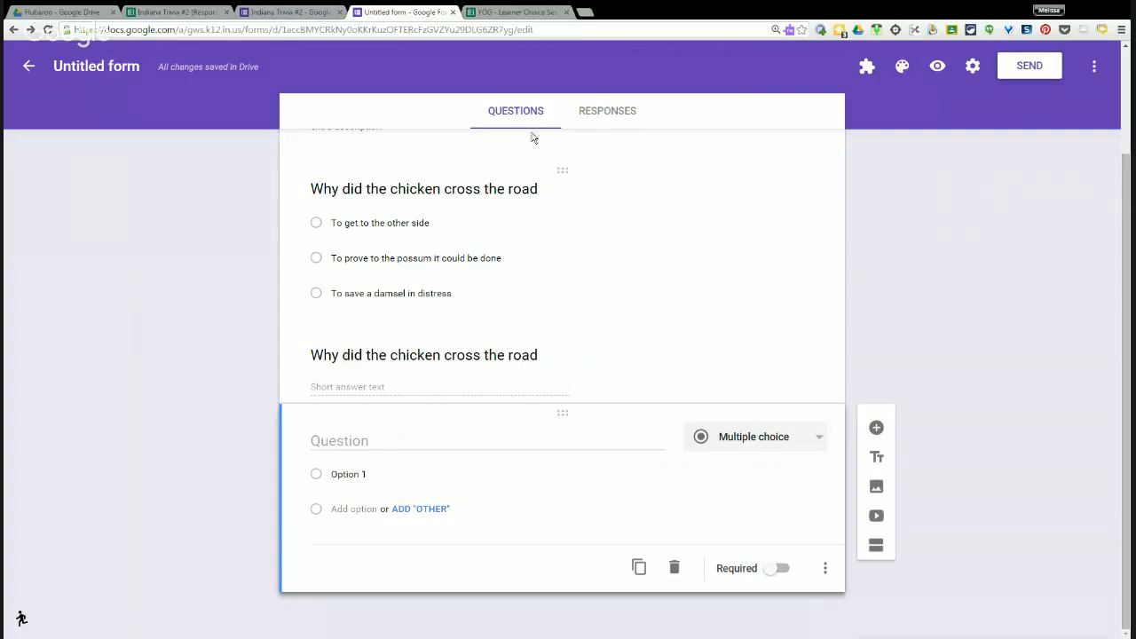
View the form's 0 responses and cancel creating the 'Untitled form (Responses)' spreadsheet.
{"action": "left_click", "coordinate": [610, 110]}
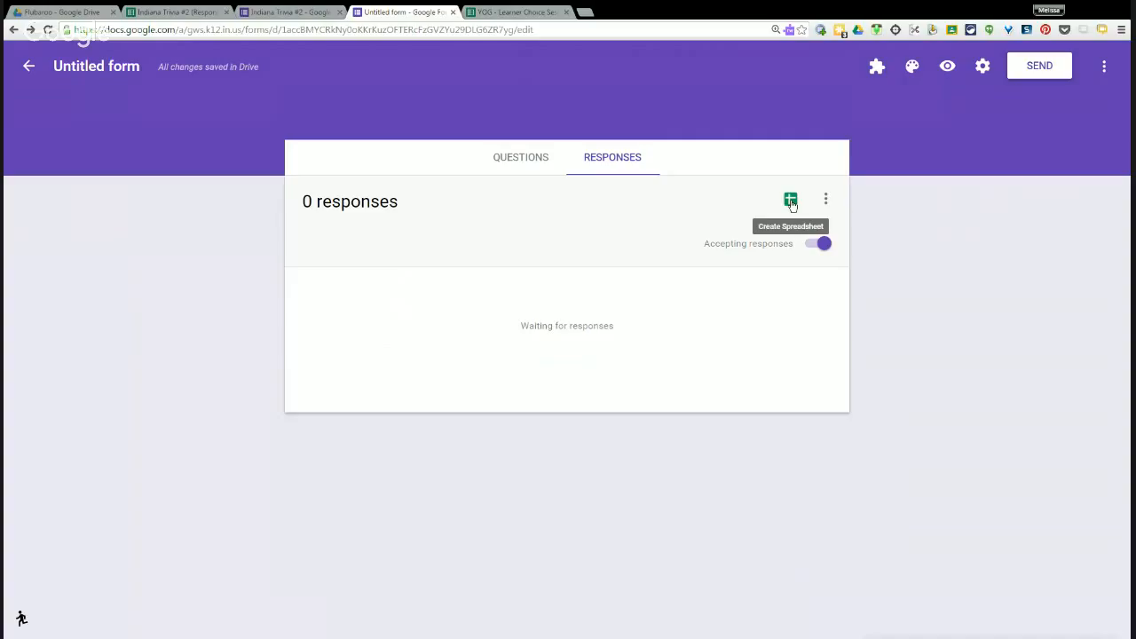
{"action": "left_click", "coordinate": [792, 203]}
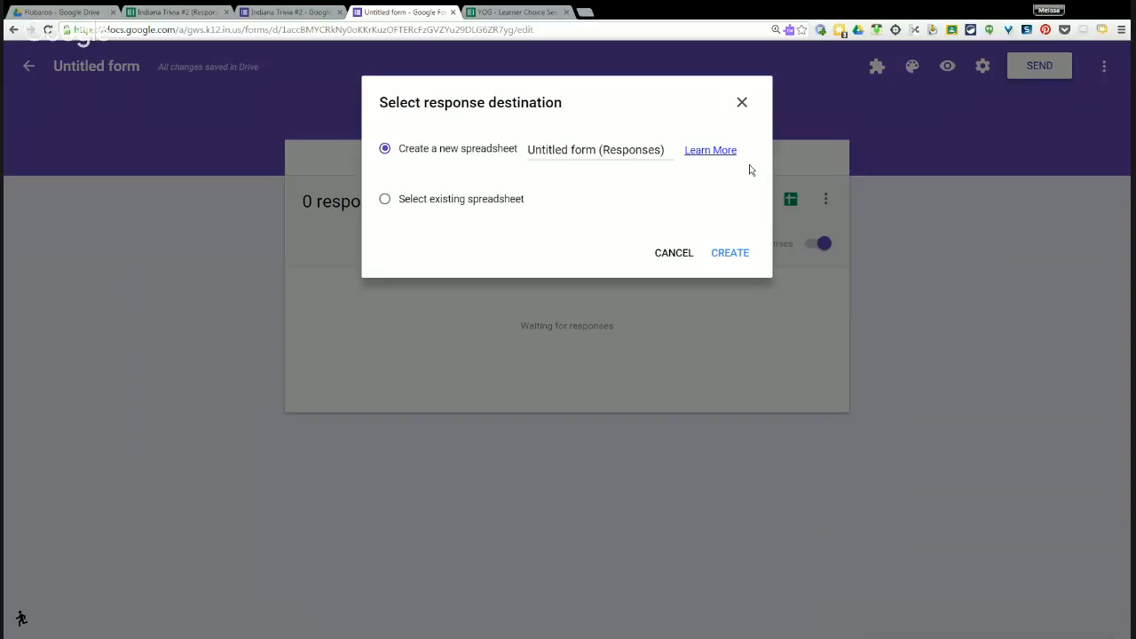
{"action": "left_click", "coordinate": [681, 253]}
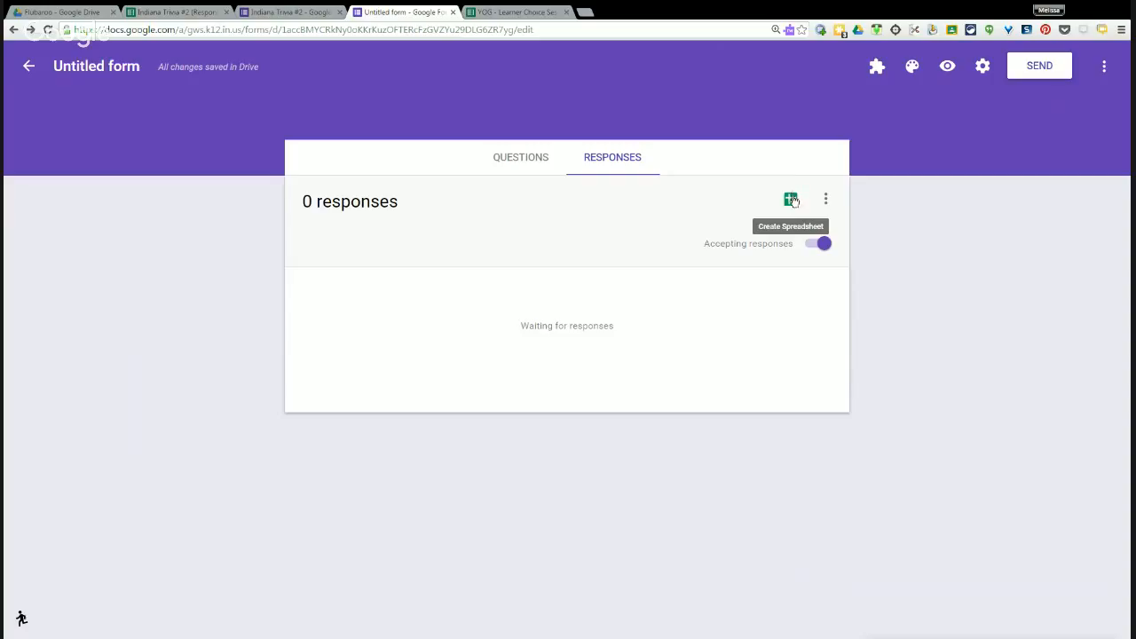